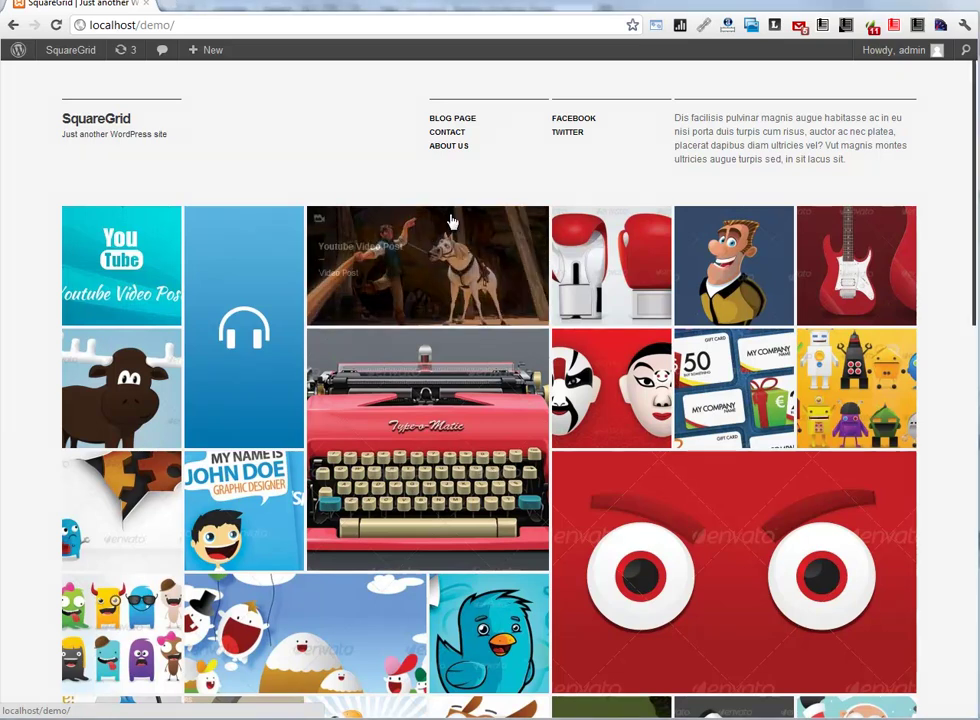
Step: Open the site's admin dashboard from the front page and look through the list of all posts
{"action": "scroll", "coordinate": [451, 221], "scroll_direction": "down", "scroll_amount": 5}
{"action": "scroll", "coordinate": [459, 235], "scroll_direction": "up", "scroll_amount": 5}
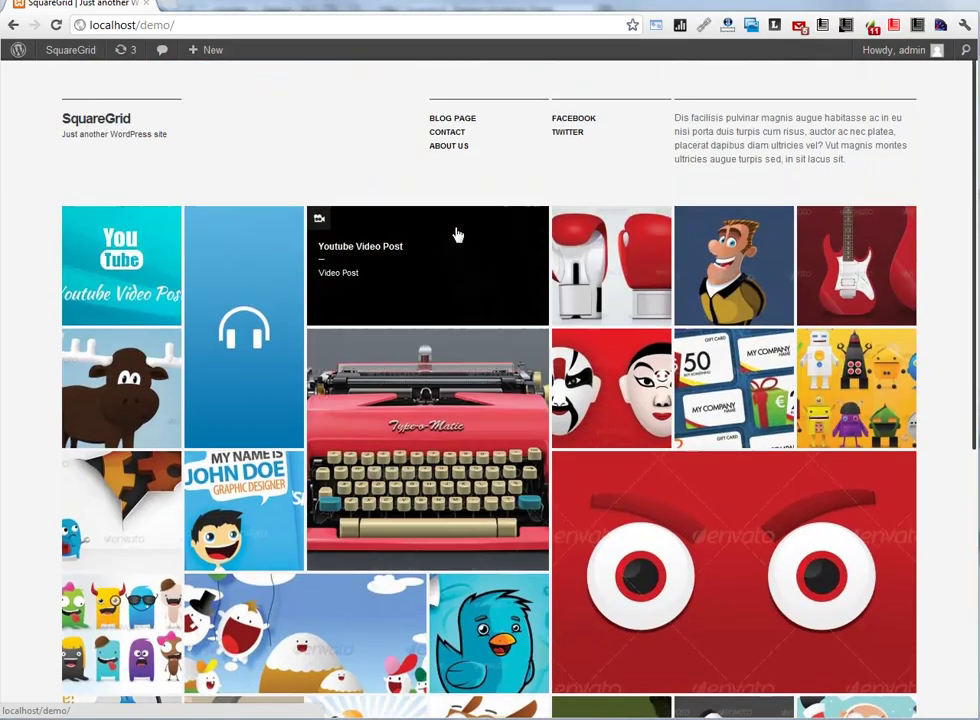
{"action": "left_click", "coordinate": [68, 50]}
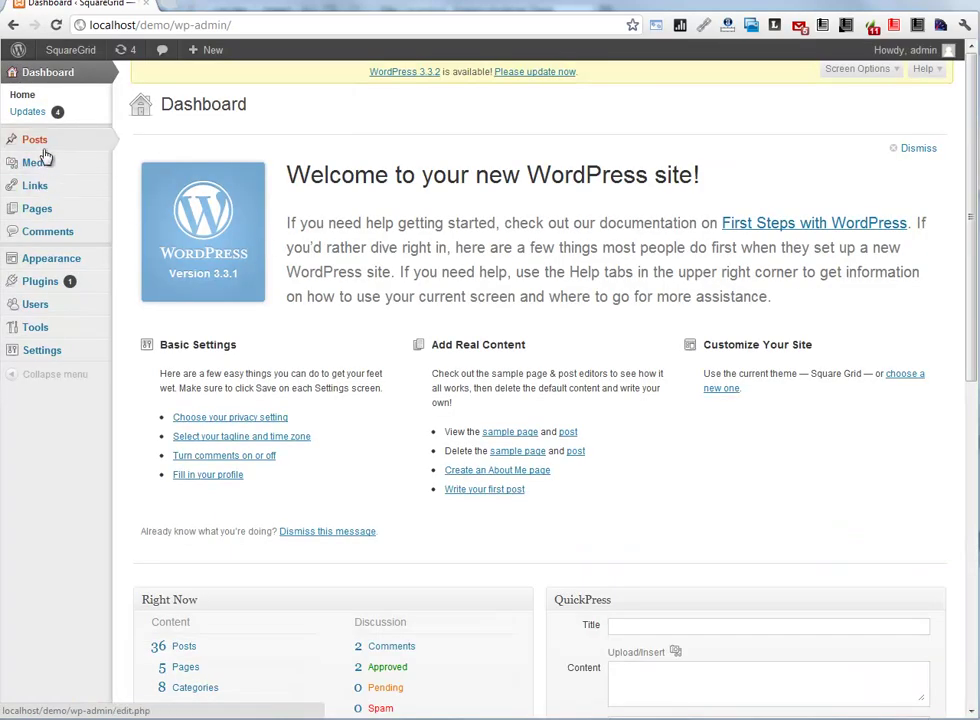
{"action": "left_click", "coordinate": [42, 141]}
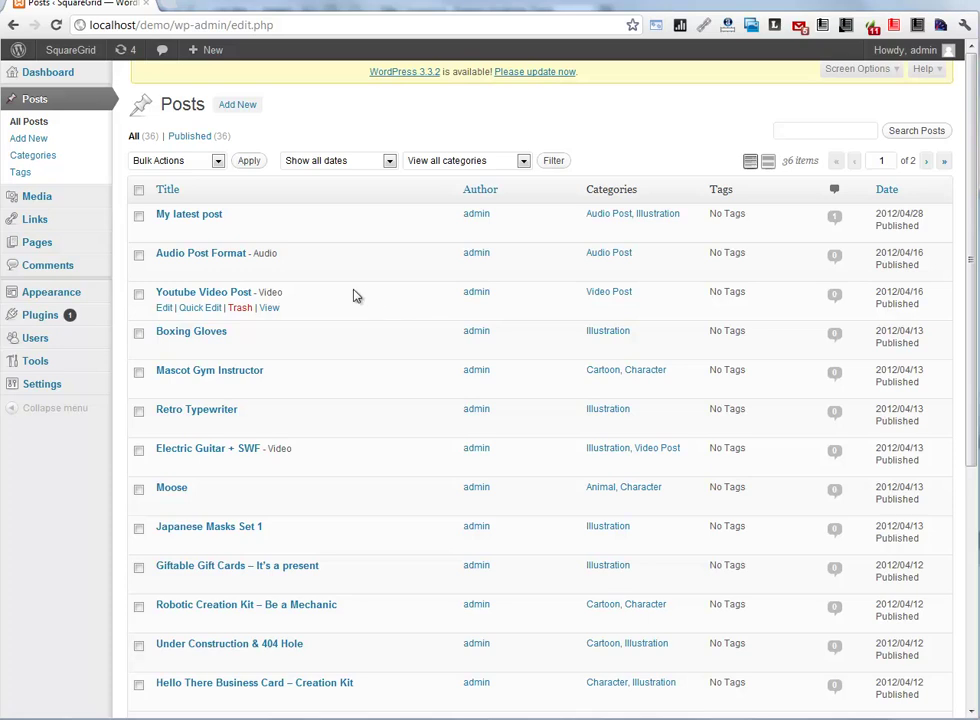
{"action": "scroll", "coordinate": [556, 341], "scroll_direction": "down", "scroll_amount": 4}
{"action": "scroll", "coordinate": [556, 341], "scroll_direction": "up", "scroll_amount": 4}
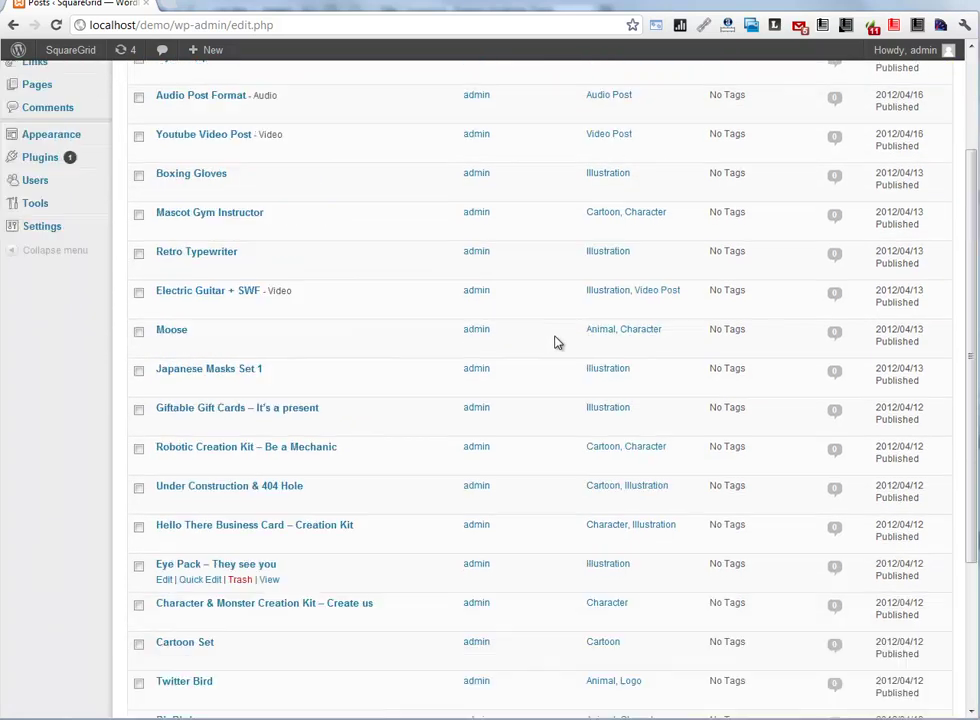
Step: Open "My latest post" for editing and examine its featured image entries, format and categories
{"action": "left_click", "coordinate": [213, 215]}
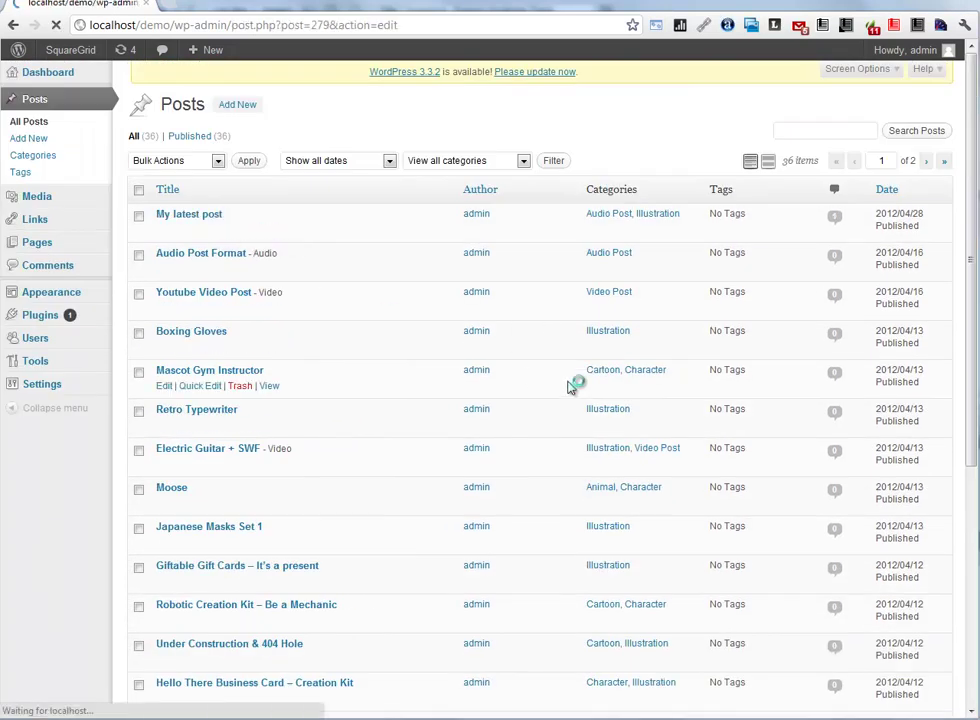
{"action": "scroll", "coordinate": [575, 390], "scroll_direction": "down", "scroll_amount": 5}
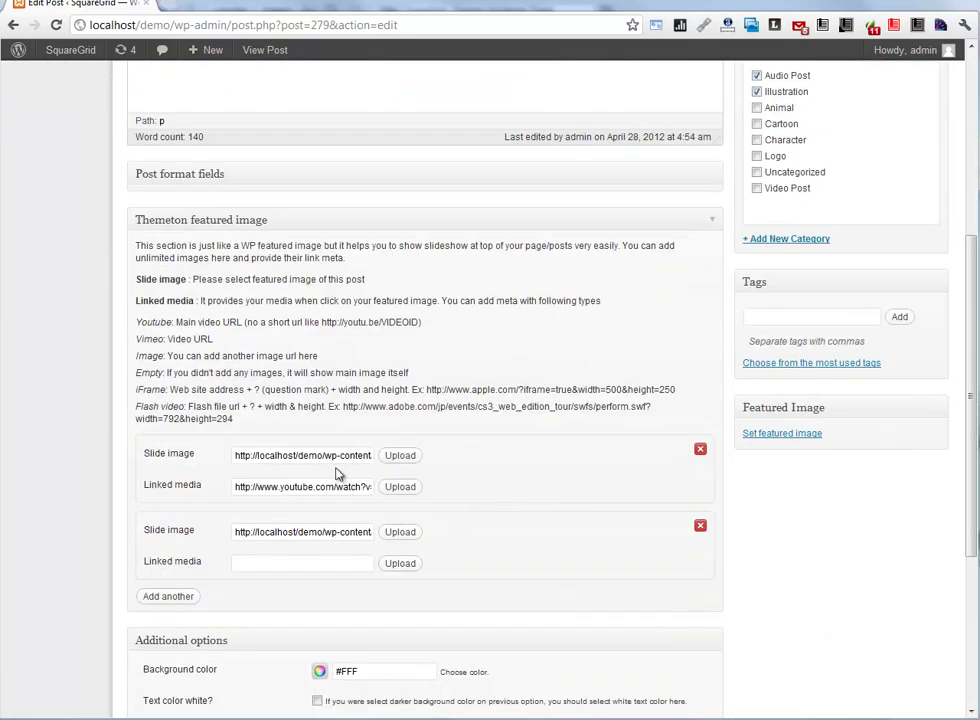
{"action": "scroll", "coordinate": [726, 393], "scroll_direction": "up", "scroll_amount": 3}
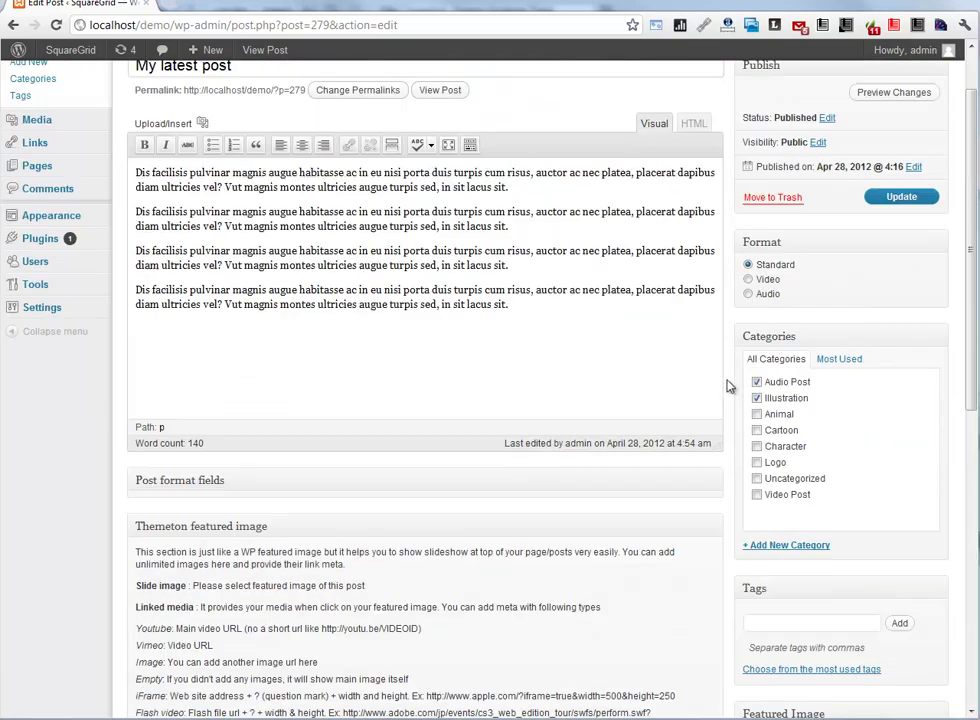
{"action": "scroll", "coordinate": [87, 200], "scroll_direction": "up", "scroll_amount": 1}
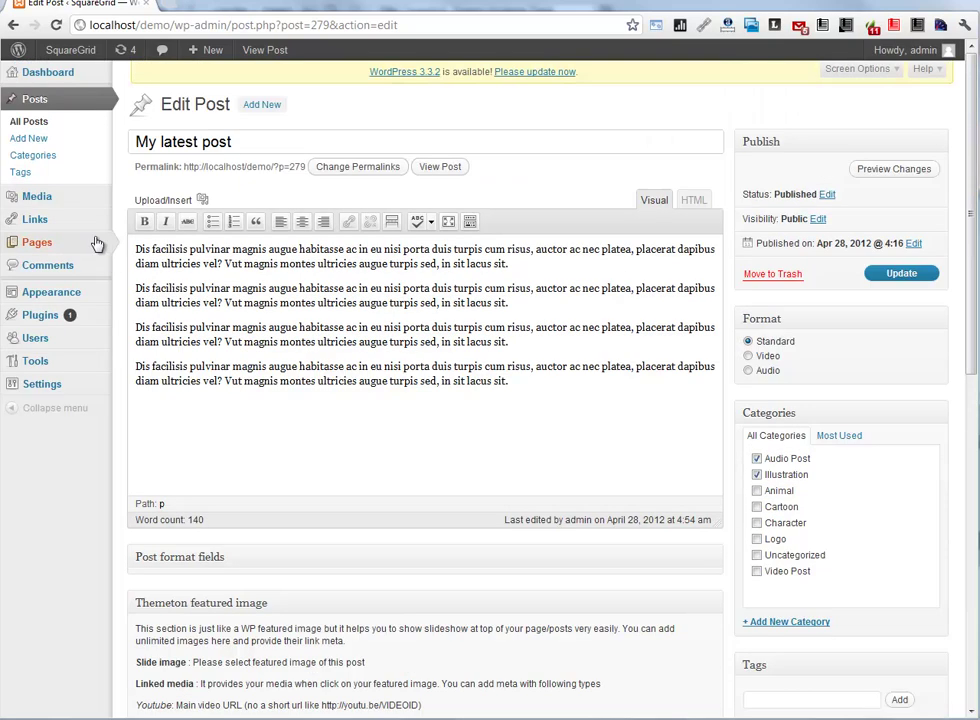
Step: Open the "Audio Post Format" post from the posts list and examine its format setting and audio URL field
{"action": "left_click", "coordinate": [38, 123]}
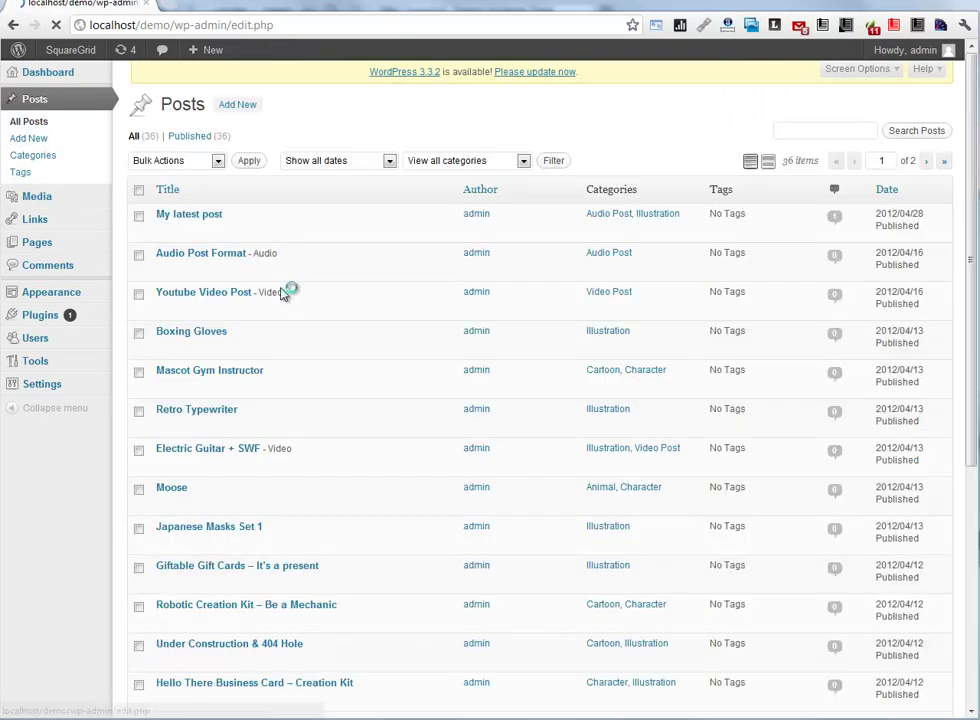
{"action": "left_click", "coordinate": [233, 257]}
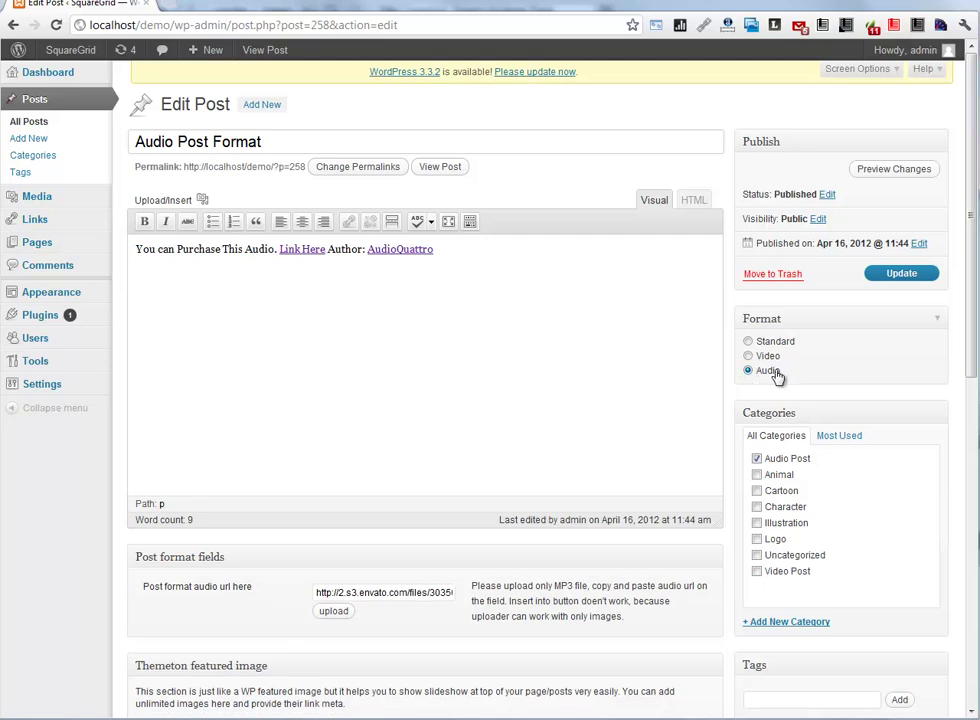
{"action": "scroll", "coordinate": [776, 376], "scroll_direction": "down", "scroll_amount": 3}
{"action": "left_click_drag", "start_coordinate": [389, 439], "coordinate": [456, 440]}
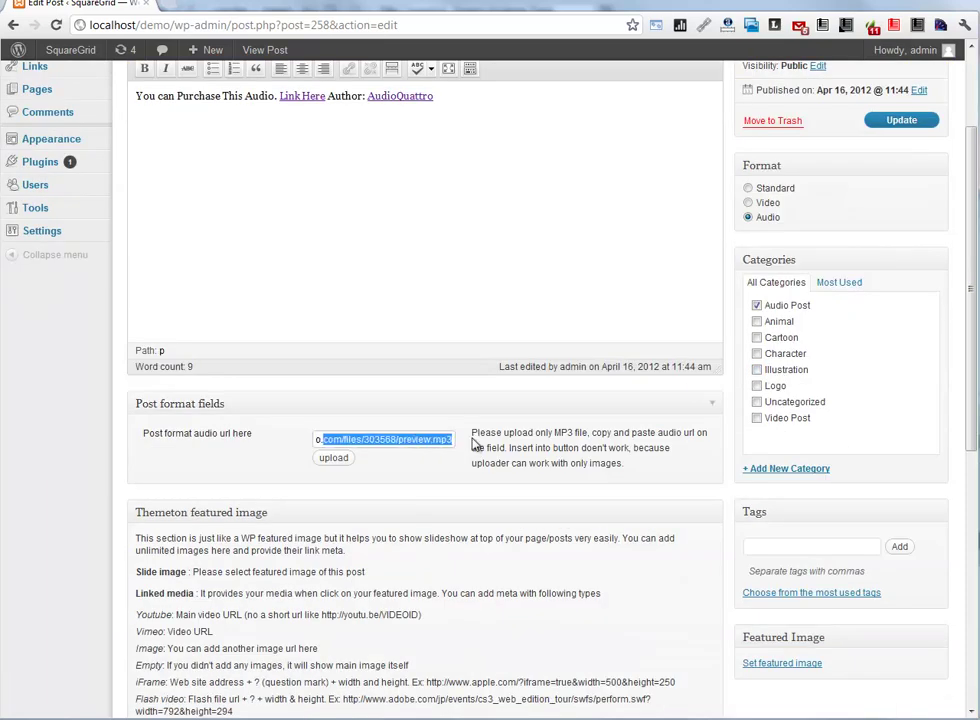
{"action": "scroll", "coordinate": [85, 250], "scroll_direction": "up", "scroll_amount": 3}
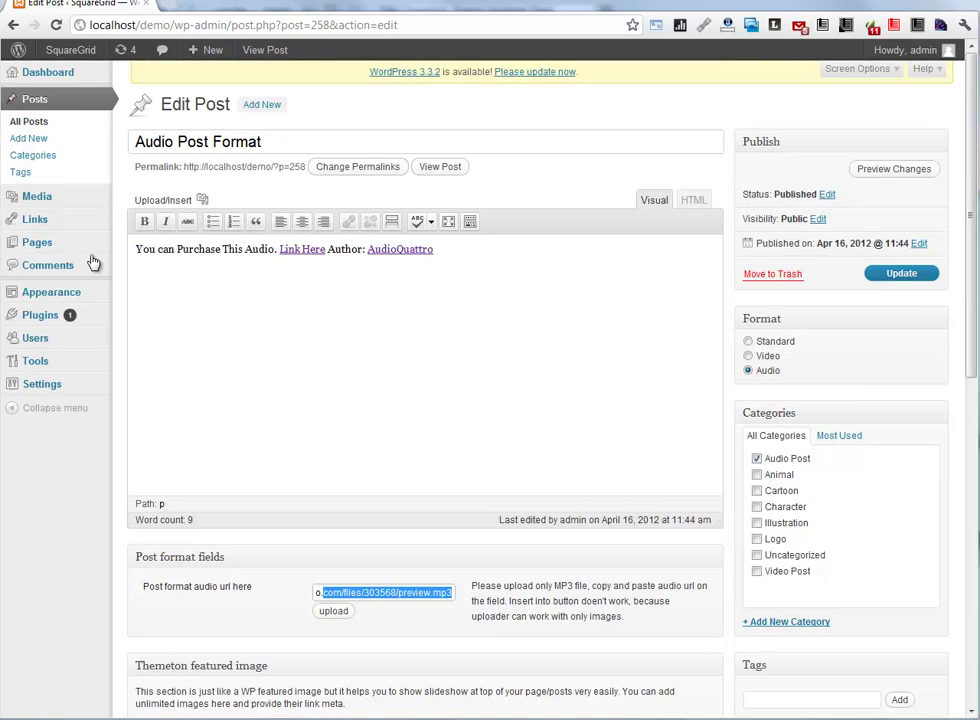
Step: Open the "Youtube Video Post" for editing, examine its format and video embed code, and return to the posts list
{"action": "left_click", "coordinate": [70, 125]}
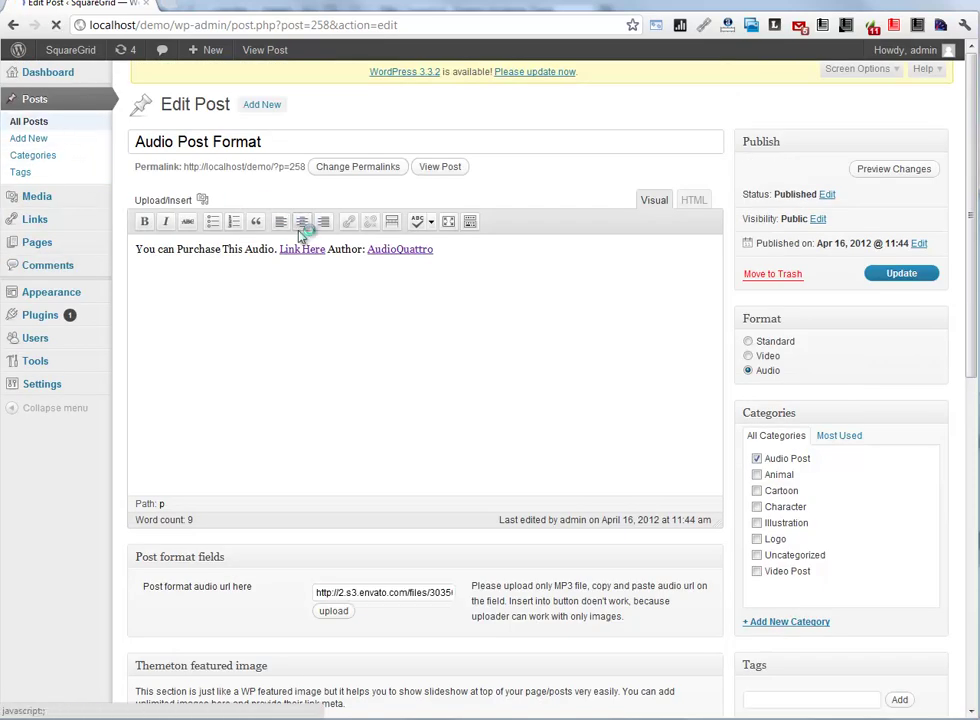
{"action": "left_click", "coordinate": [225, 296]}
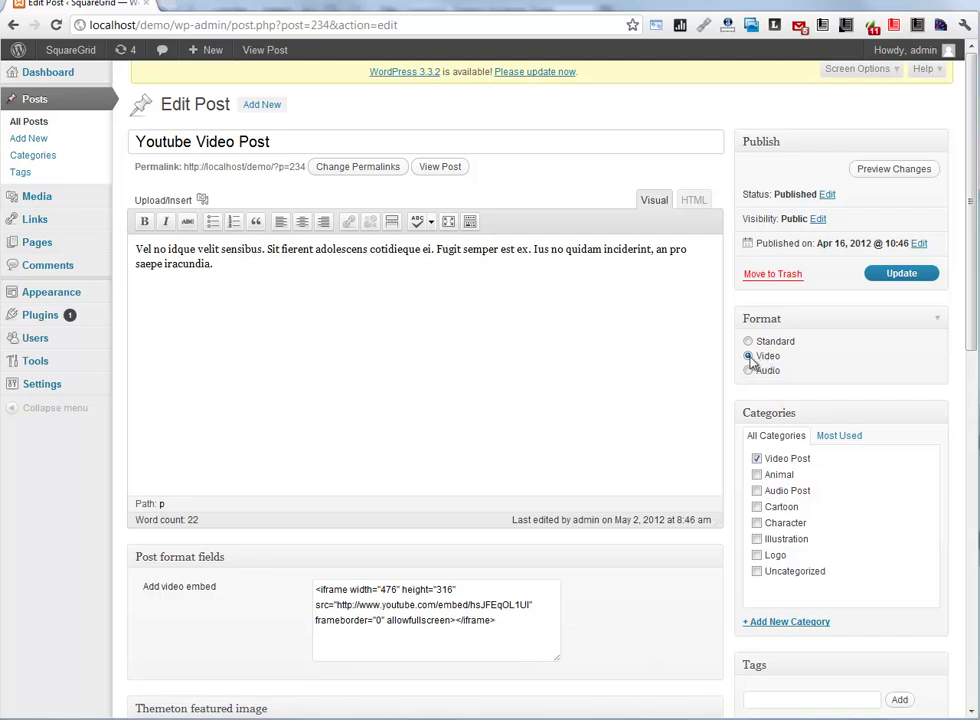
{"action": "scroll", "coordinate": [672, 404], "scroll_direction": "down", "scroll_amount": 3}
{"action": "left_click_drag", "start_coordinate": [510, 392], "coordinate": [262, 387]}
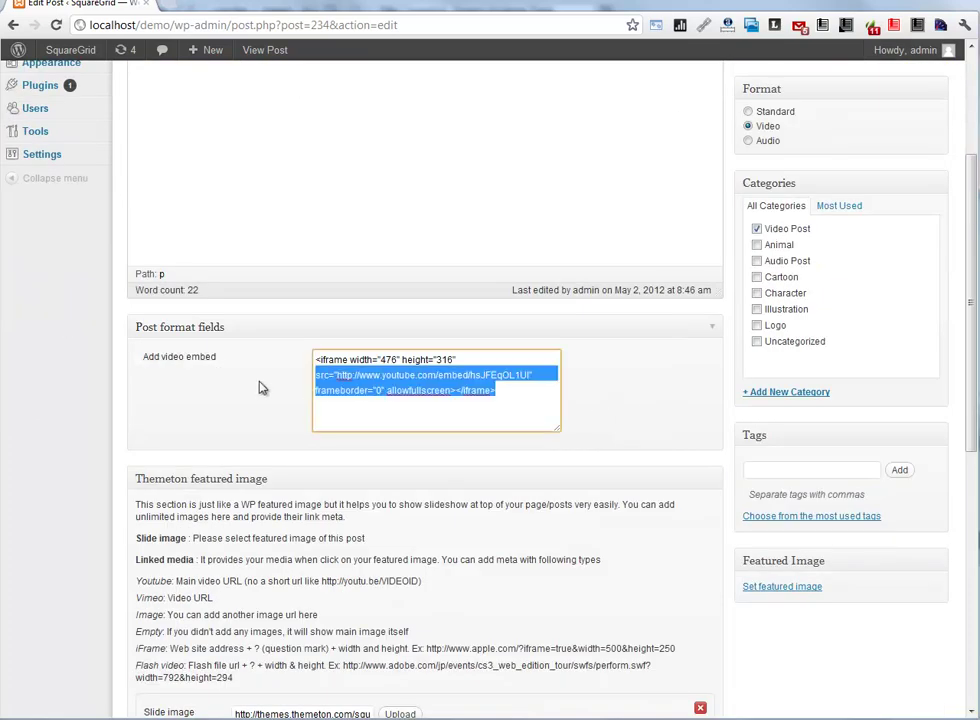
{"action": "left_click", "coordinate": [270, 390]}
{"action": "scroll", "coordinate": [370, 394], "scroll_direction": "down", "scroll_amount": 4}
{"action": "scroll", "coordinate": [350, 370], "scroll_direction": "up", "scroll_amount": 7}
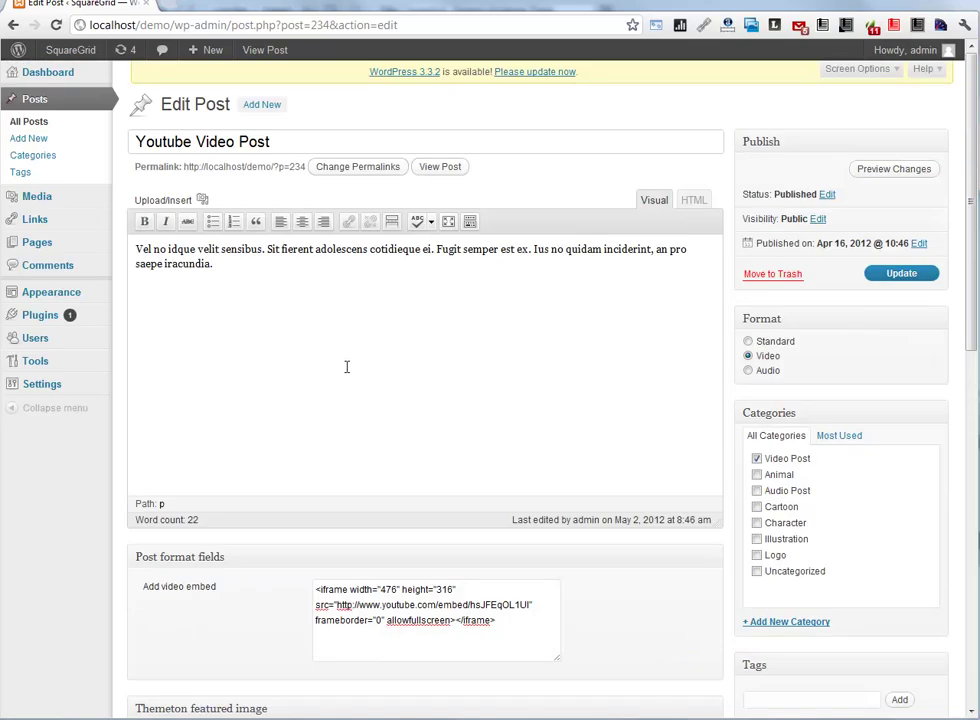
{"action": "left_click", "coordinate": [55, 100]}
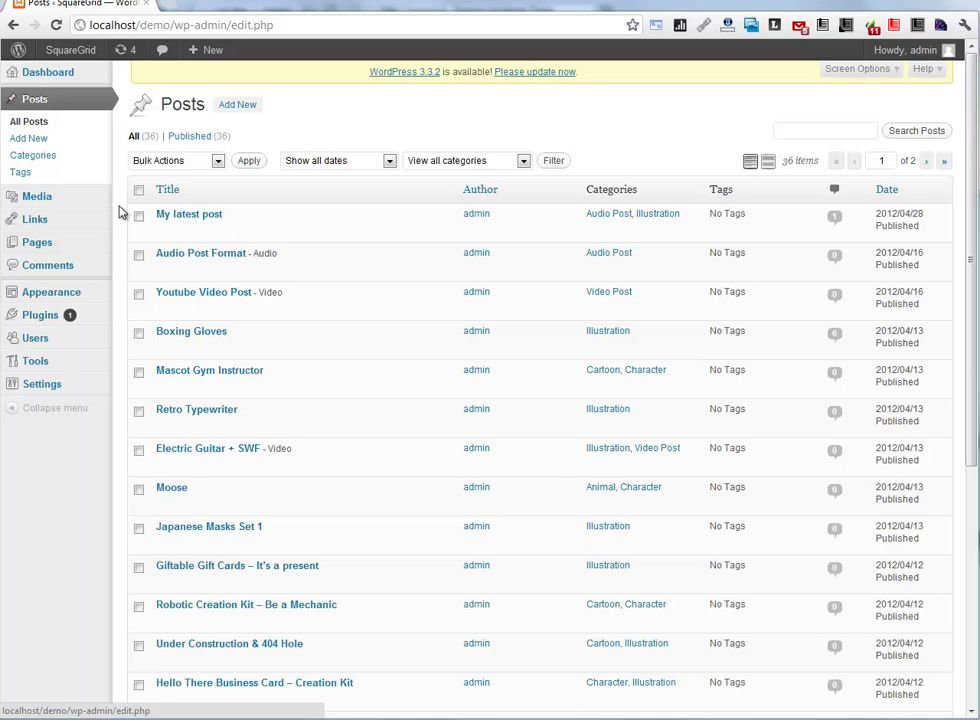
Step: Add a new page titled "New Home page" and assign it the Blog template
{"action": "mouse_move", "coordinate": [92, 252]}
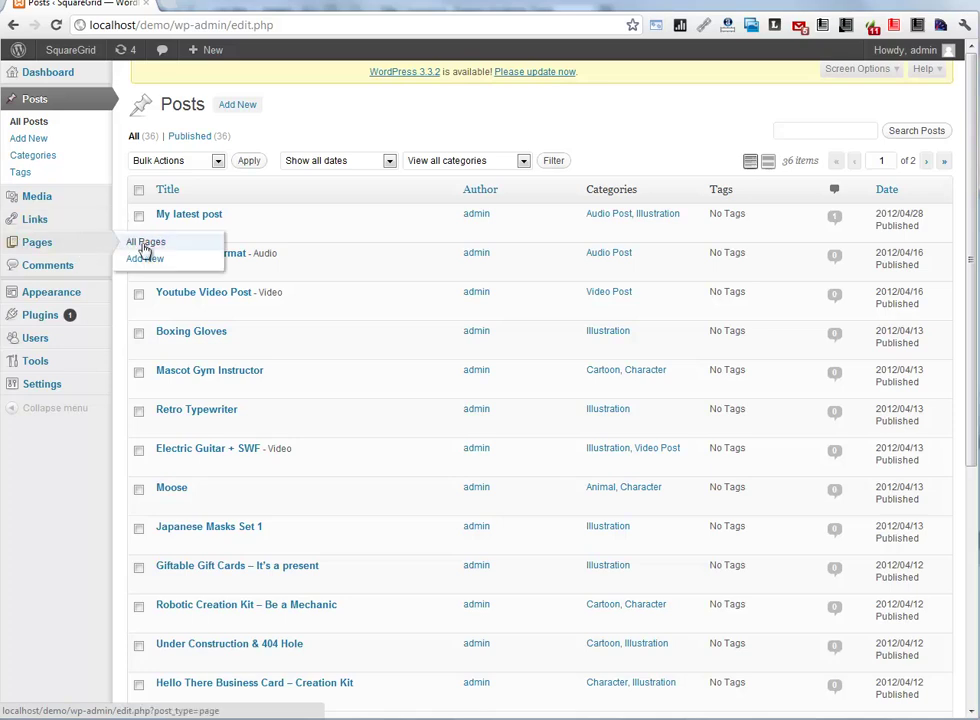
{"action": "left_click", "coordinate": [153, 259]}
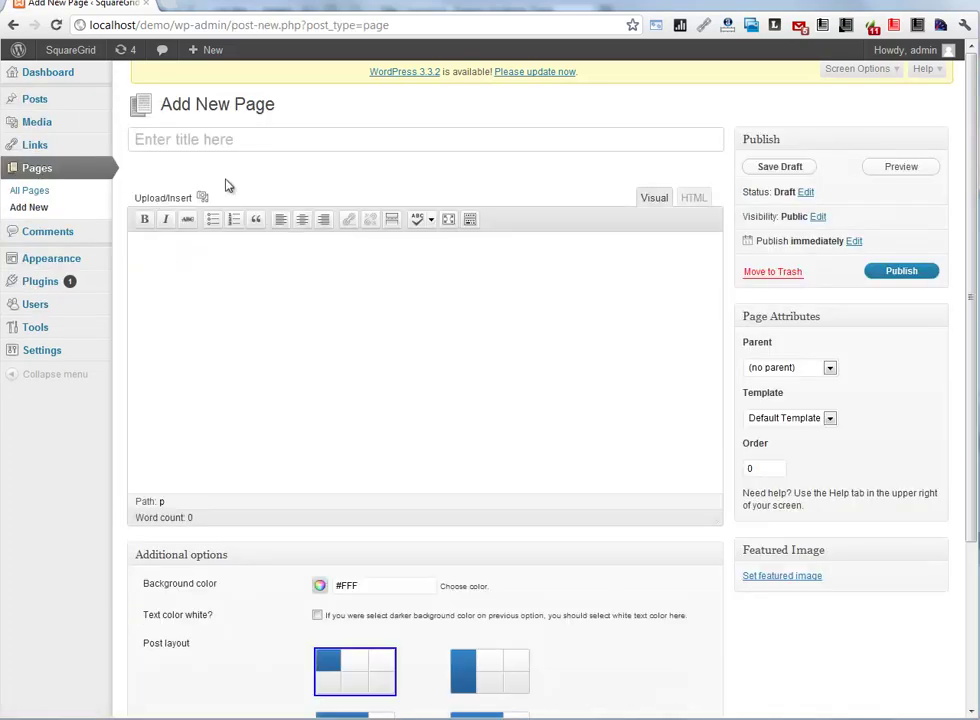
{"action": "type", "text": "New Home page"}
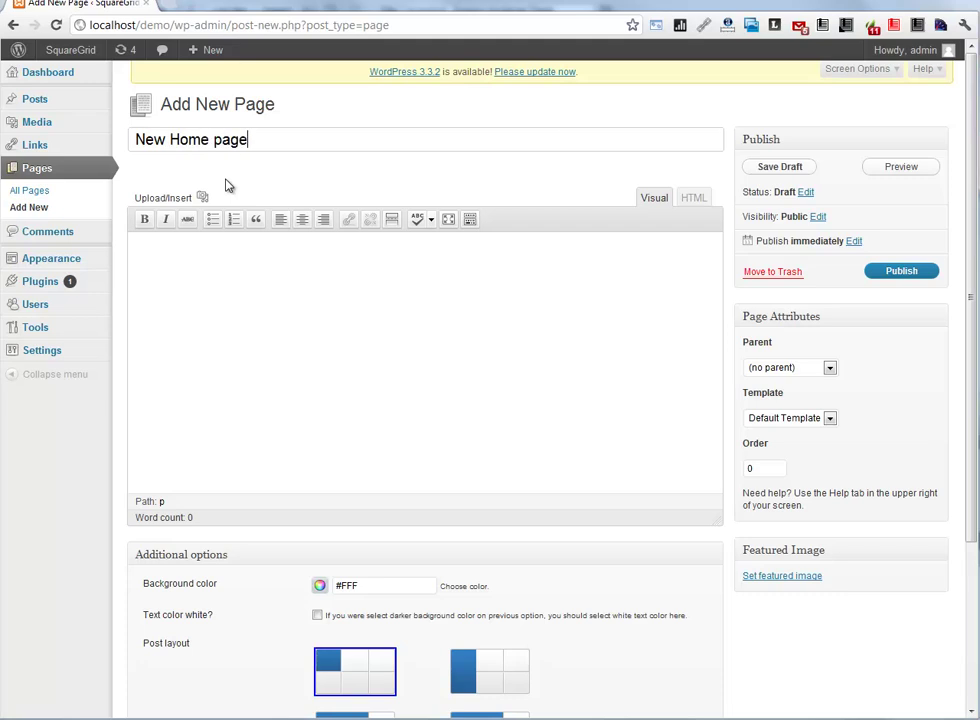
{"action": "left_click", "coordinate": [792, 420]}
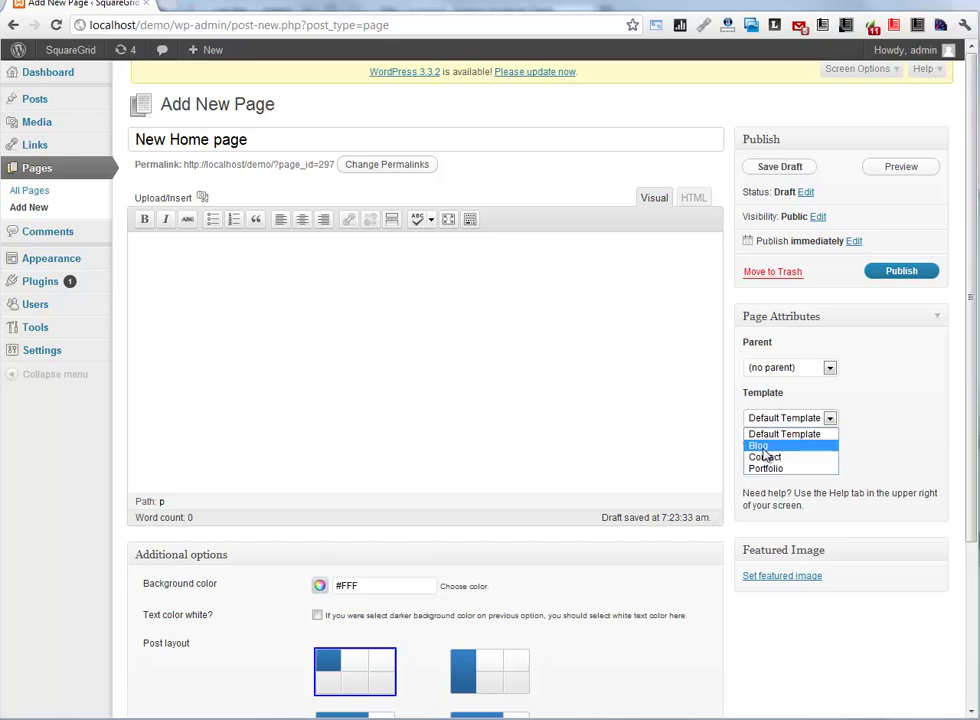
{"action": "left_click", "coordinate": [762, 446]}
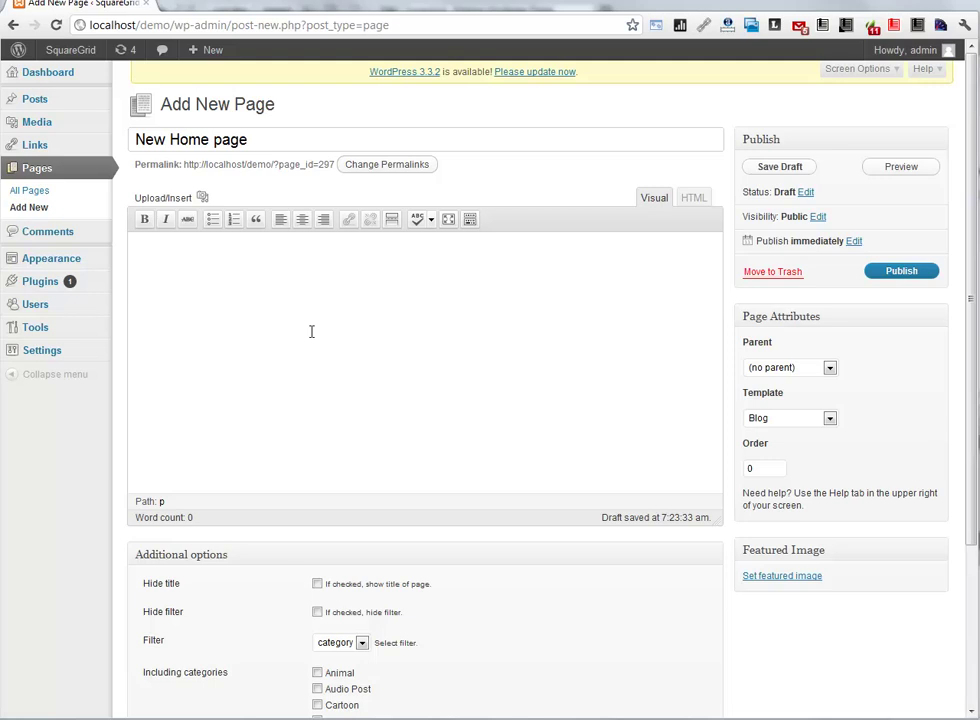
Step: Turn on Hide title in the new page's additional options and publish the page
{"action": "scroll", "coordinate": [337, 343], "scroll_direction": "down", "scroll_amount": 2}
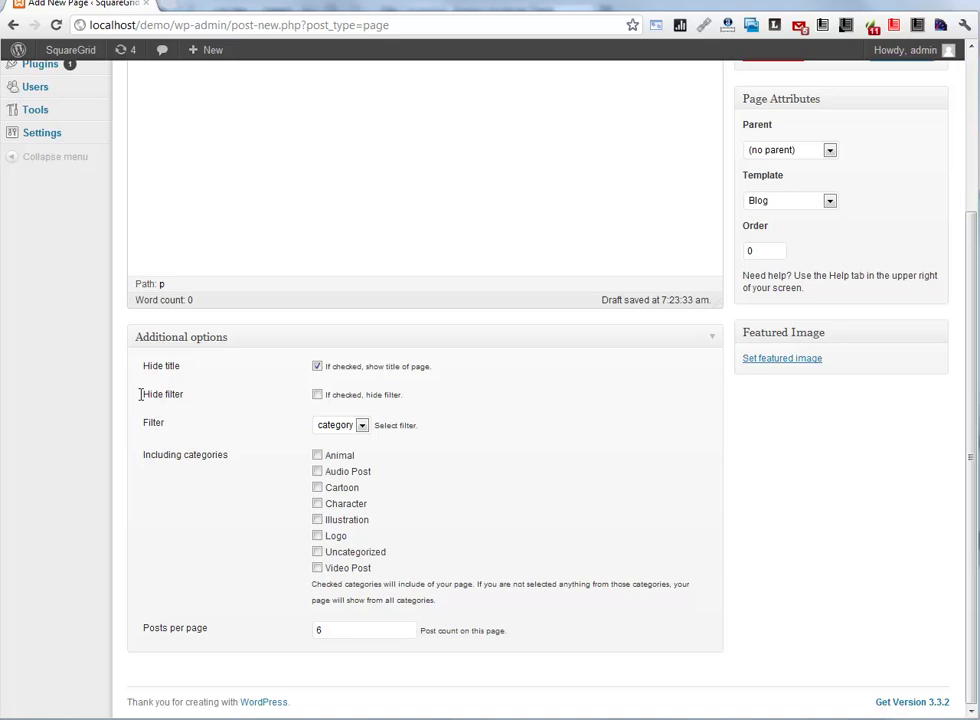
{"action": "scroll", "coordinate": [193, 396], "scroll_direction": "up", "scroll_amount": 3}
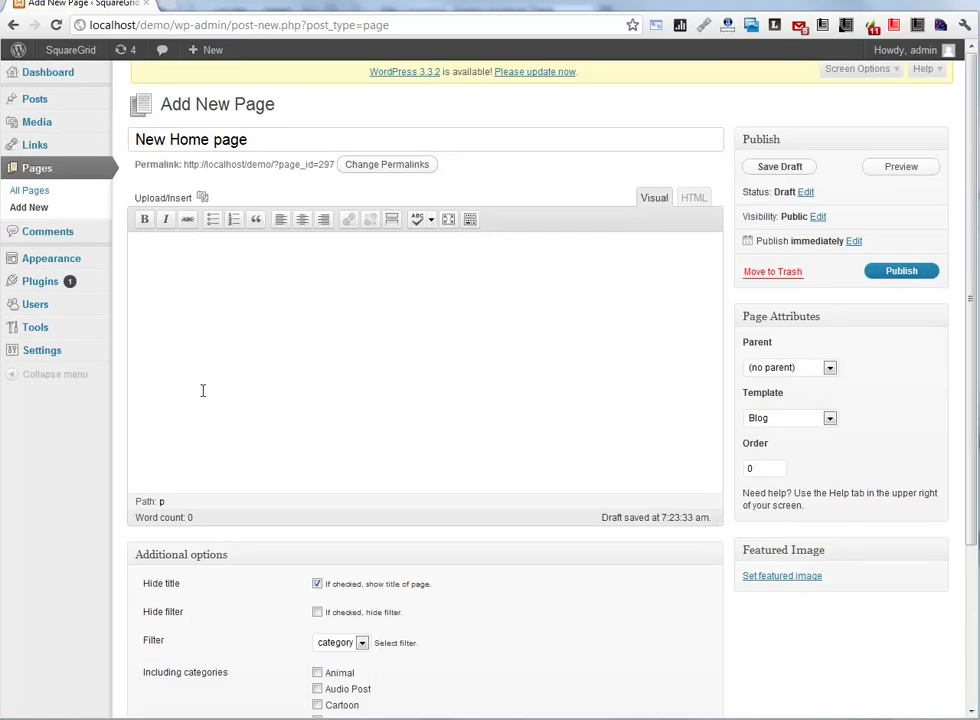
{"action": "scroll", "coordinate": [205, 390], "scroll_direction": "down", "scroll_amount": 3}
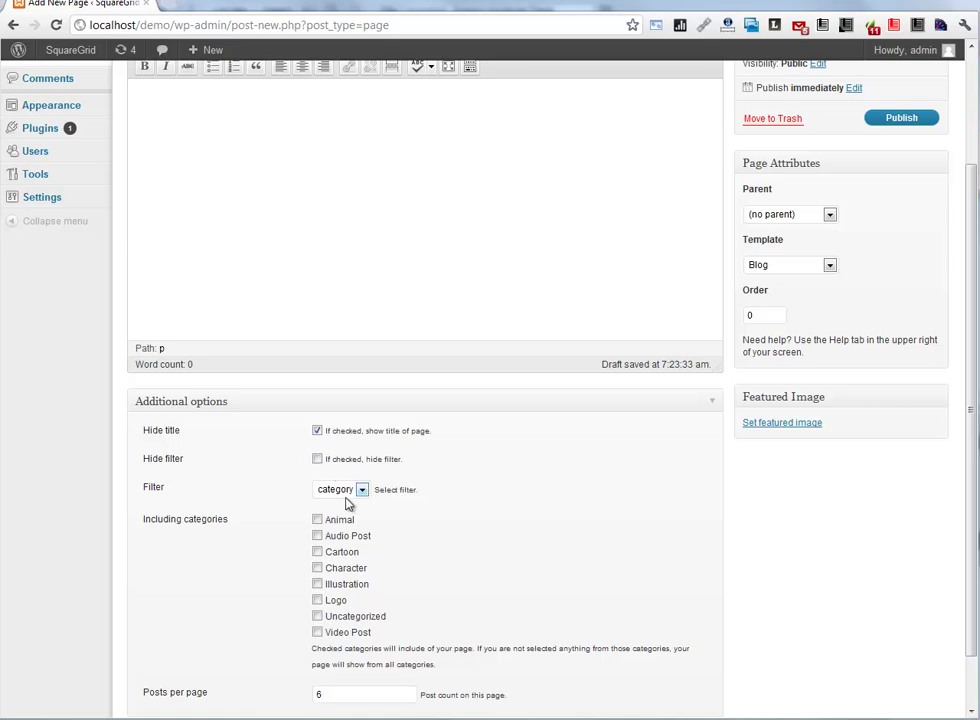
{"action": "scroll", "coordinate": [347, 504], "scroll_direction": "down", "scroll_amount": 2}
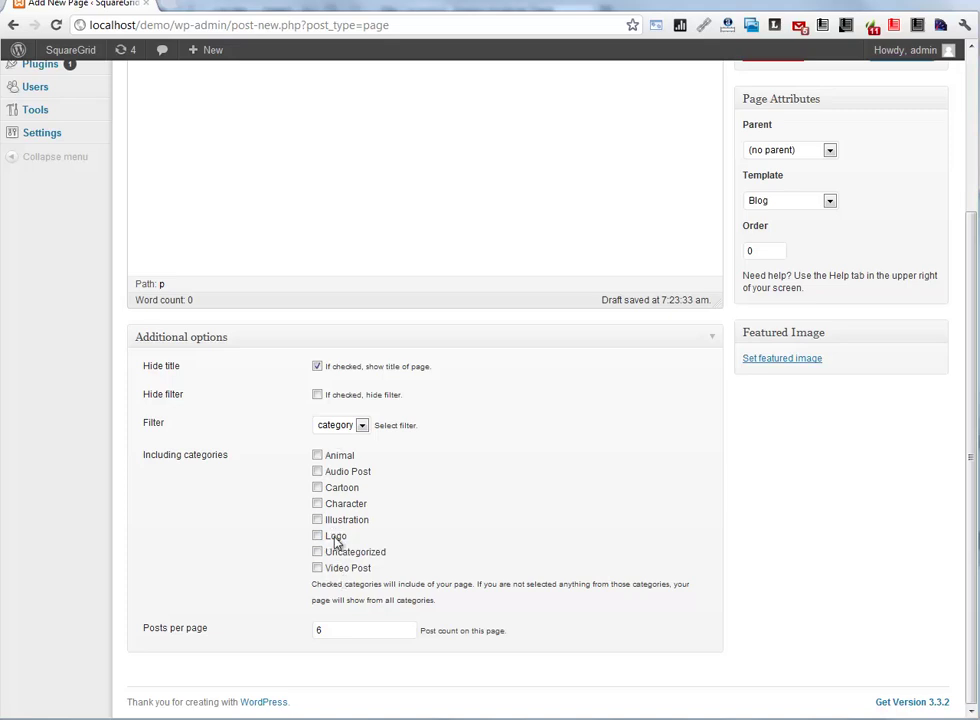
{"action": "left_click", "coordinate": [340, 625]}
{"action": "scroll", "coordinate": [385, 590], "scroll_direction": "up", "scroll_amount": 3}
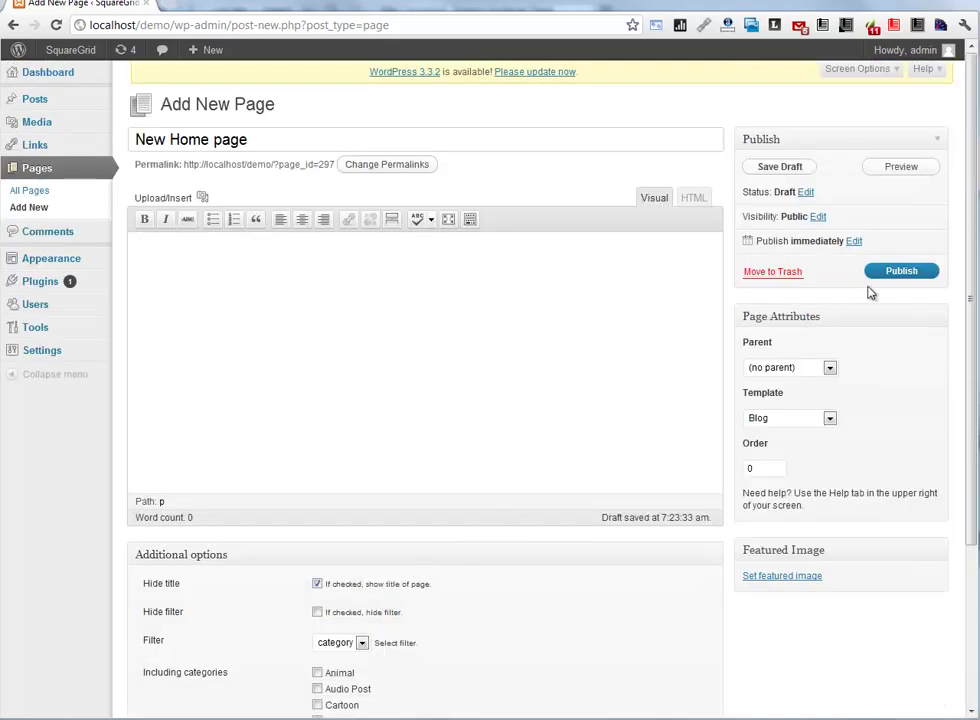
{"action": "left_click", "coordinate": [895, 273]}
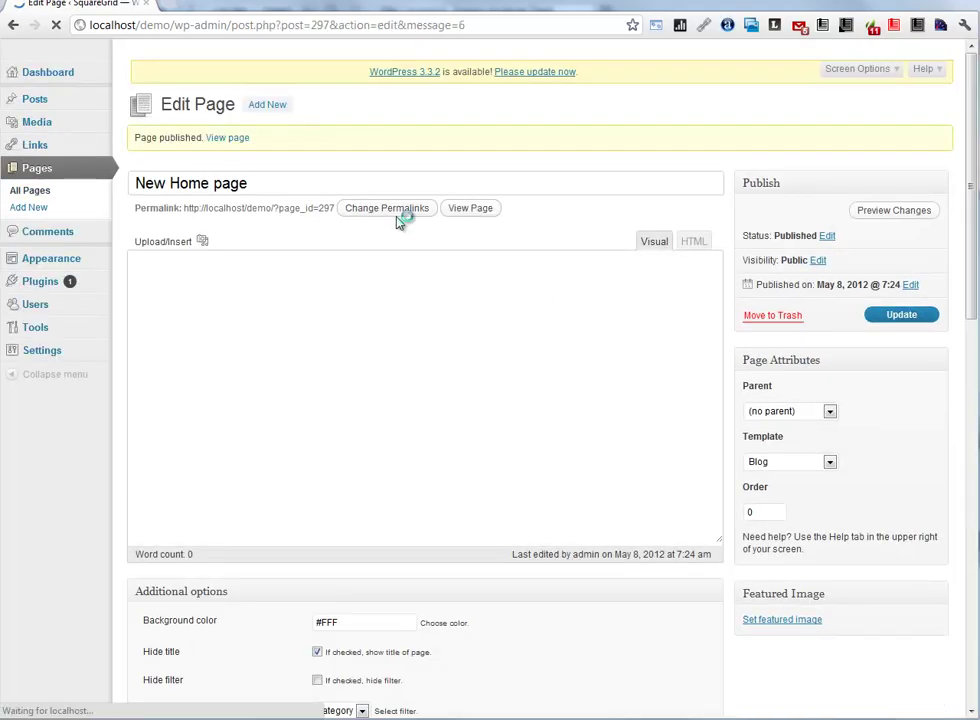
Step: View the published page on the site and examine its category filters and the full post grid
{"action": "left_click", "coordinate": [470, 214]}
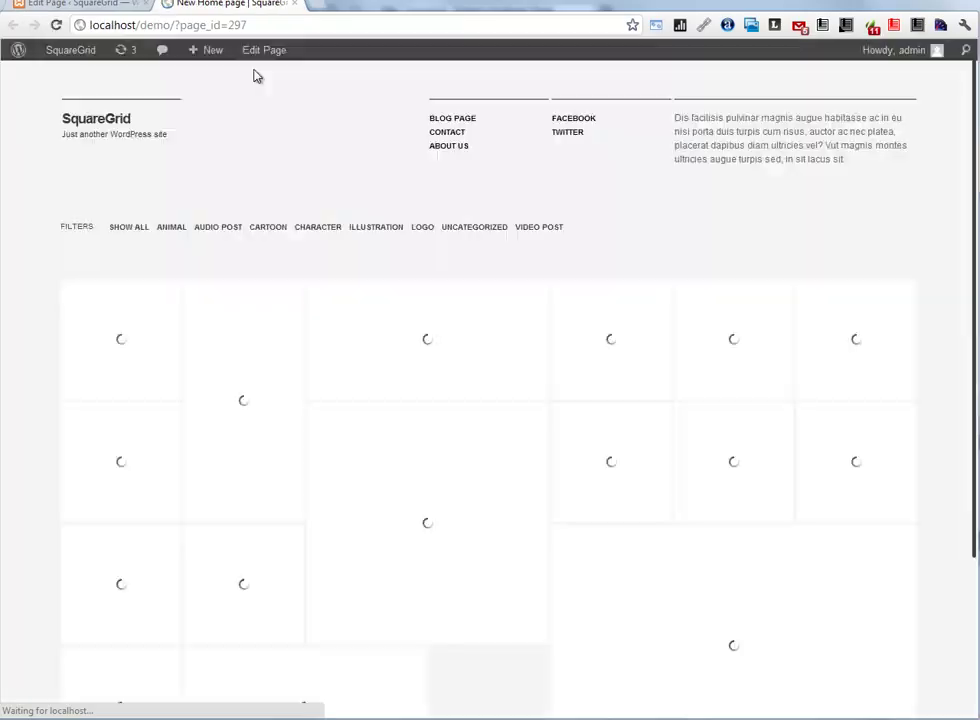
{"action": "scroll", "coordinate": [619, 217], "scroll_direction": "down", "scroll_amount": 3}
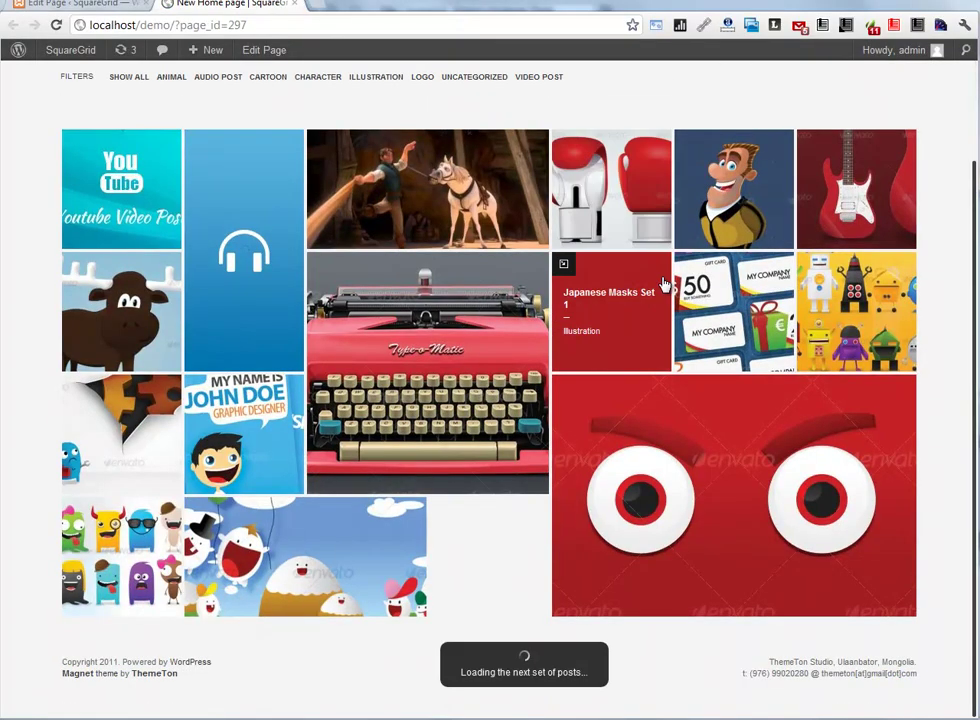
{"action": "scroll", "coordinate": [502, 213], "scroll_direction": "up", "scroll_amount": 3}
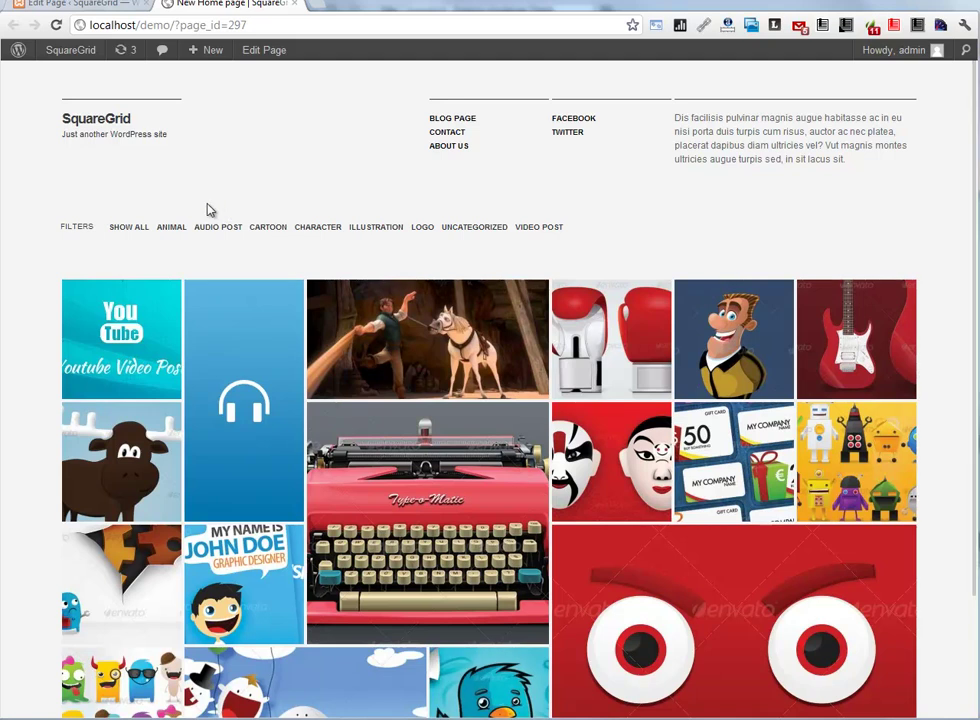
{"action": "scroll", "coordinate": [393, 206], "scroll_direction": "down", "scroll_amount": 5}
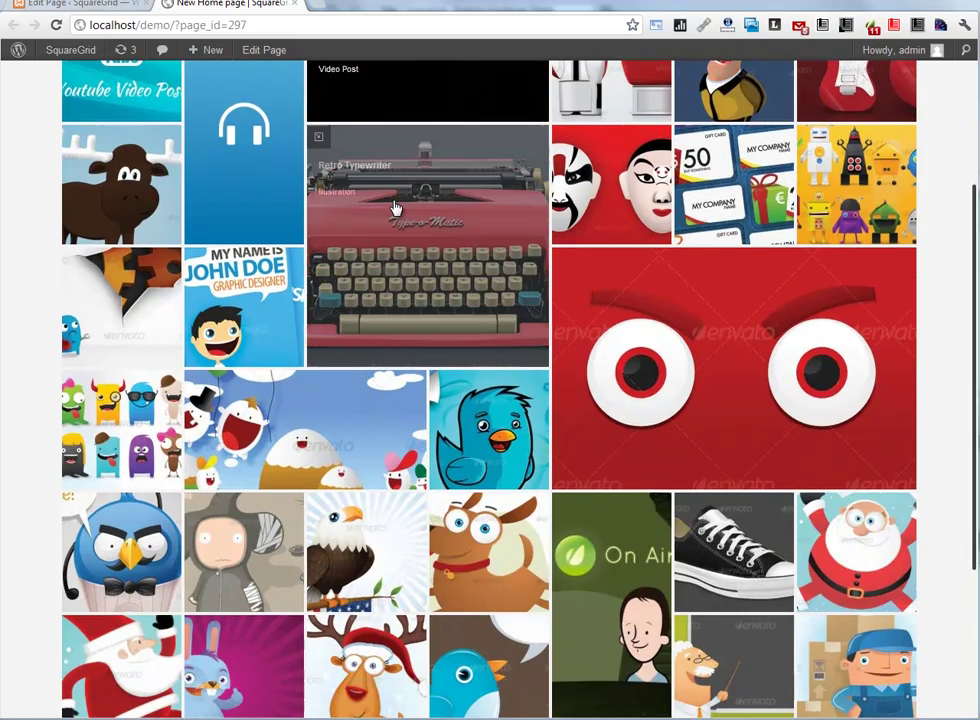
{"action": "scroll", "coordinate": [395, 206], "scroll_direction": "down", "scroll_amount": 5}
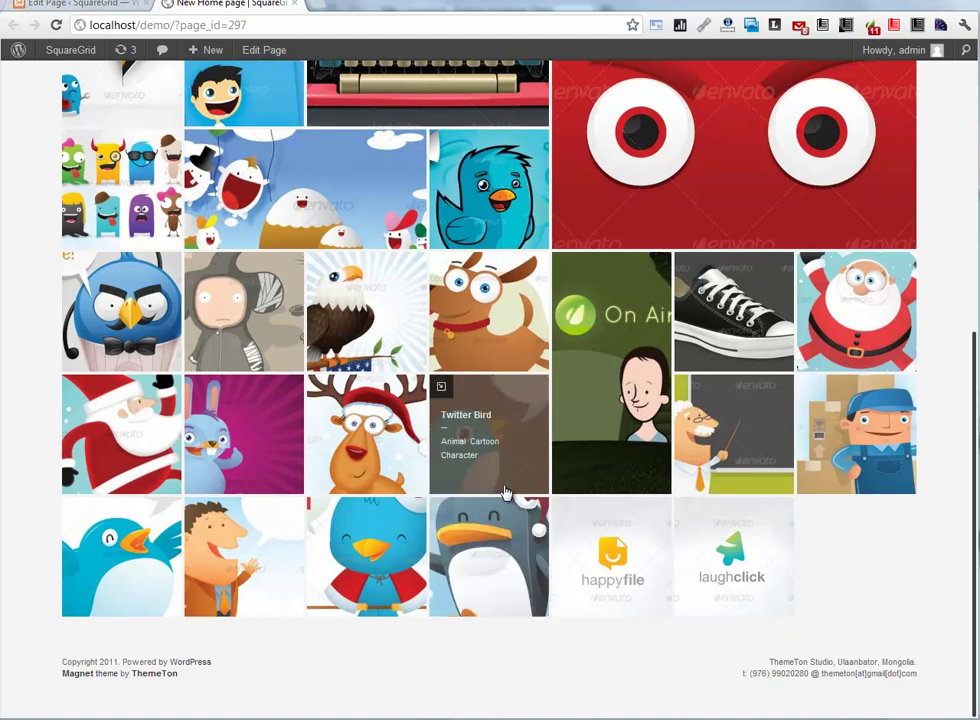
{"action": "scroll", "coordinate": [511, 485], "scroll_direction": "up", "scroll_amount": 1}
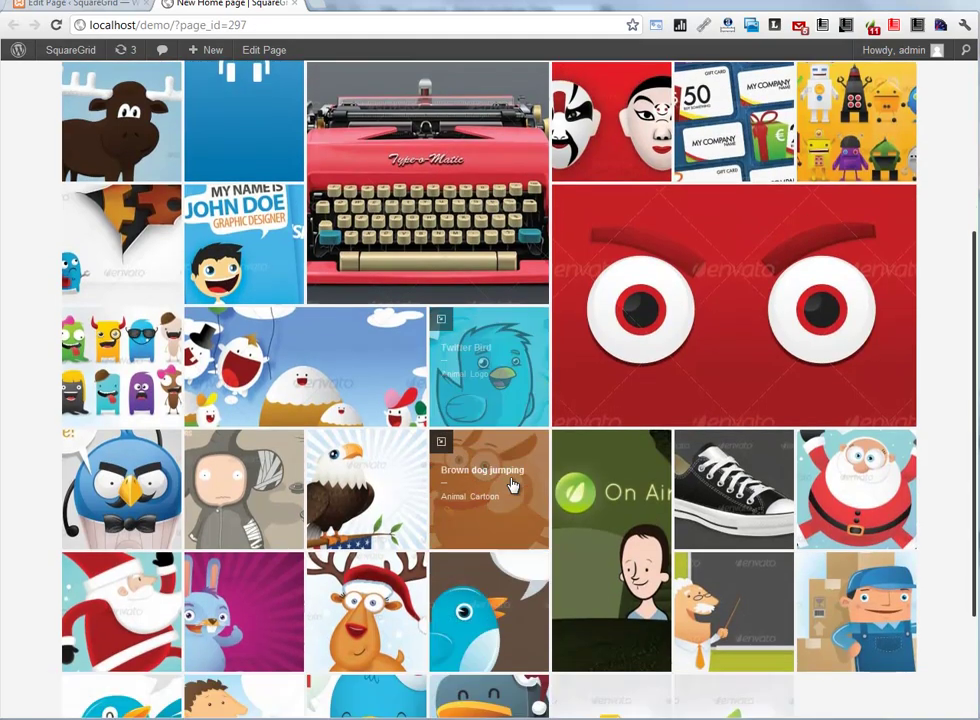
{"action": "scroll", "coordinate": [514, 484], "scroll_direction": "down", "scroll_amount": 1}
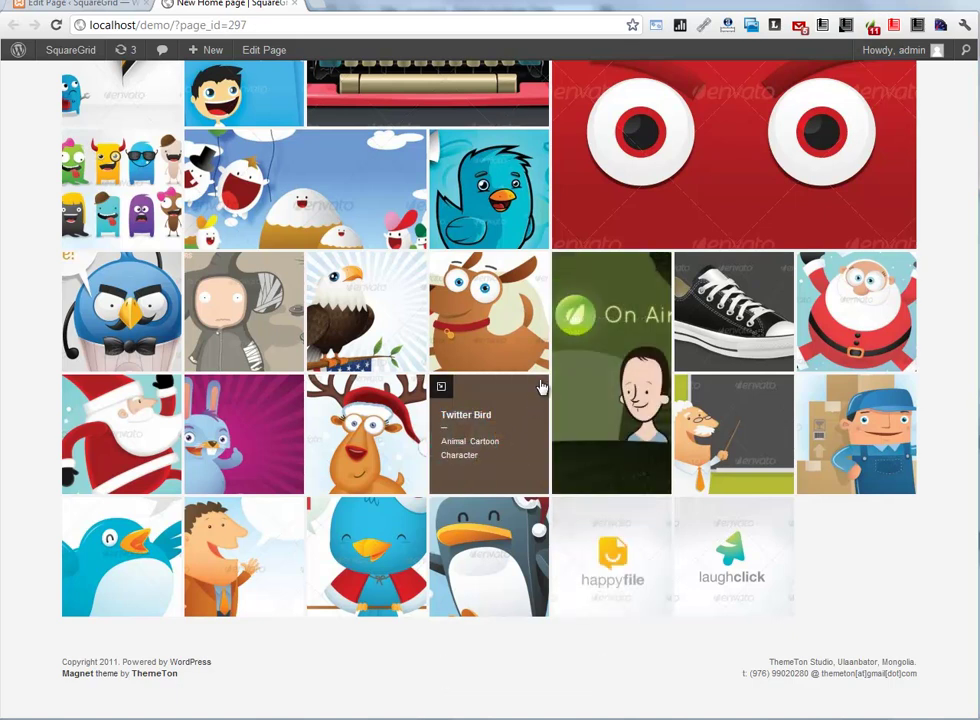
Step: Filter the post grid by Animal, Cartoon and Character, and restore it to Show All
{"action": "scroll", "coordinate": [543, 383], "scroll_direction": "up", "scroll_amount": 2}
{"action": "scroll", "coordinate": [543, 383], "scroll_direction": "up", "scroll_amount": 4}
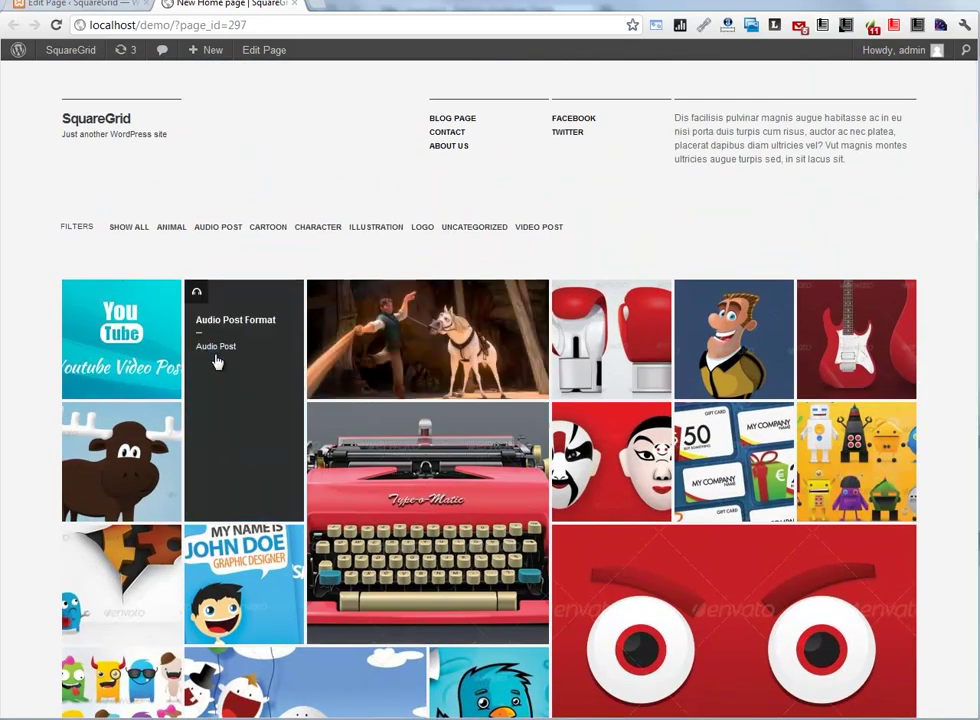
{"action": "left_click", "coordinate": [176, 230]}
{"action": "left_click", "coordinate": [272, 230]}
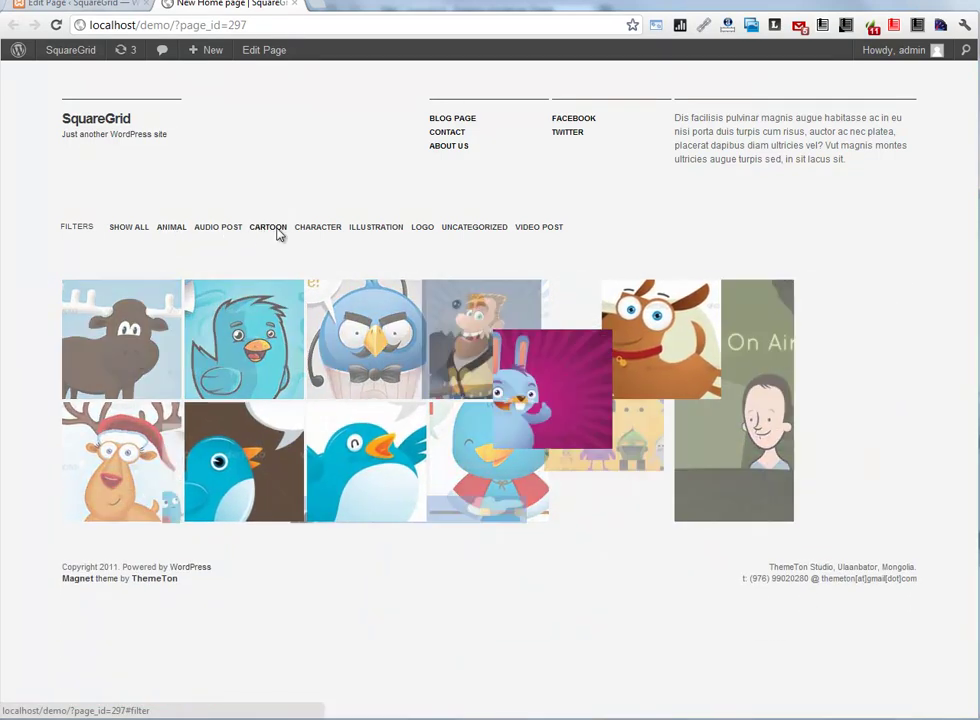
{"action": "left_click", "coordinate": [314, 230]}
{"action": "left_click", "coordinate": [168, 231]}
{"action": "left_click", "coordinate": [138, 230]}
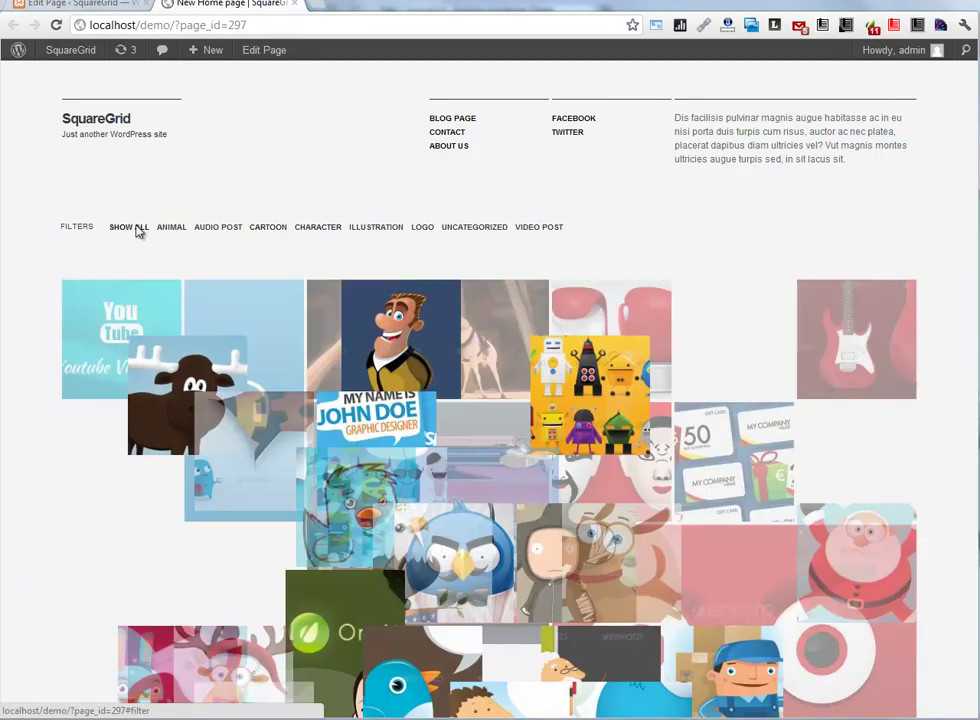
Step: Examine the Hide filter and category settings in the page's additional options and return to the published page
{"action": "left_click", "coordinate": [75, 4]}
{"action": "scroll", "coordinate": [316, 331], "scroll_direction": "down", "scroll_amount": 3}
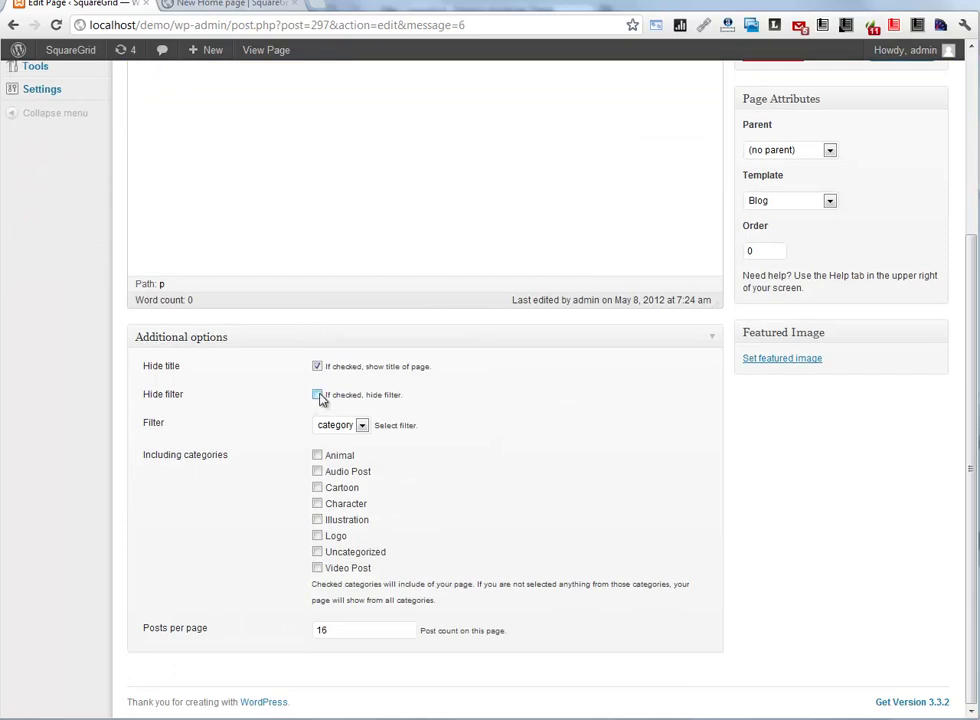
{"action": "left_click", "coordinate": [257, 4]}
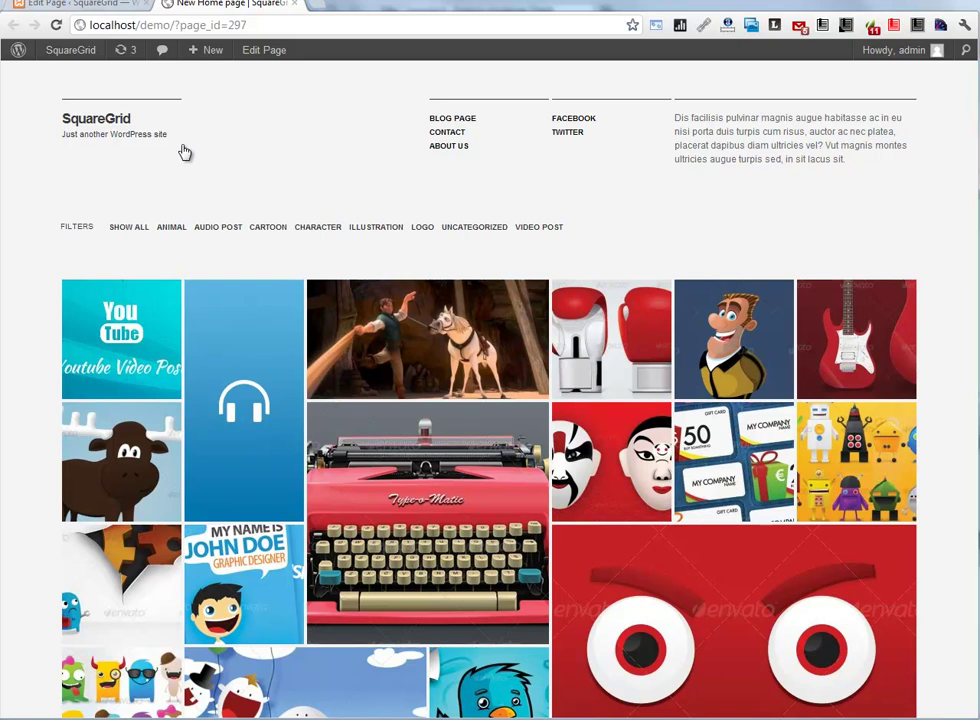
Step: Expand the Audio Post Format post in the grid and examine its player, text and comment form
{"action": "left_click", "coordinate": [238, 367]}
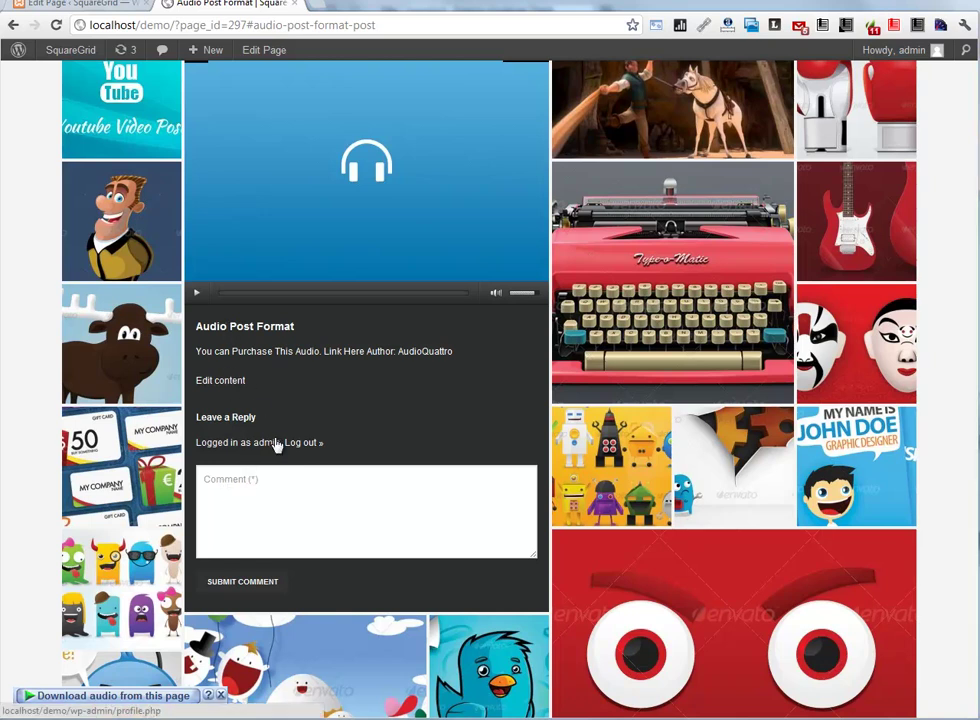
{"action": "scroll", "coordinate": [276, 442], "scroll_direction": "up", "scroll_amount": 3}
{"action": "scroll", "coordinate": [278, 444], "scroll_direction": "down", "scroll_amount": 2}
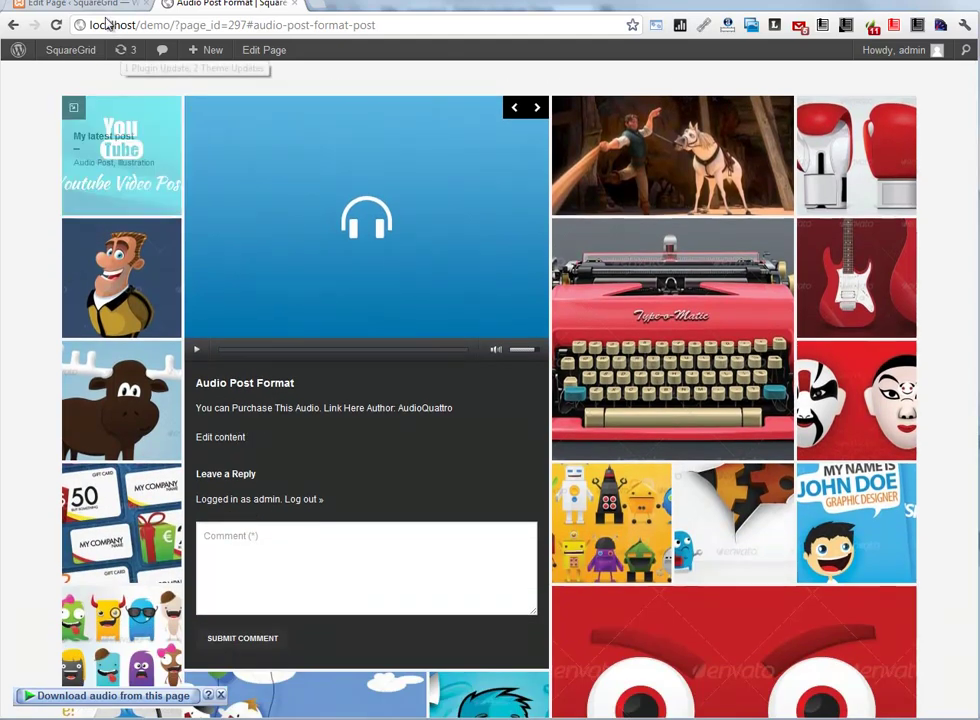
Step: Change the template of "New Home page" to Portfolio and update the page
{"action": "key", "text": "ctrl+shift+Tab"}
{"action": "left_click", "coordinate": [795, 200]}
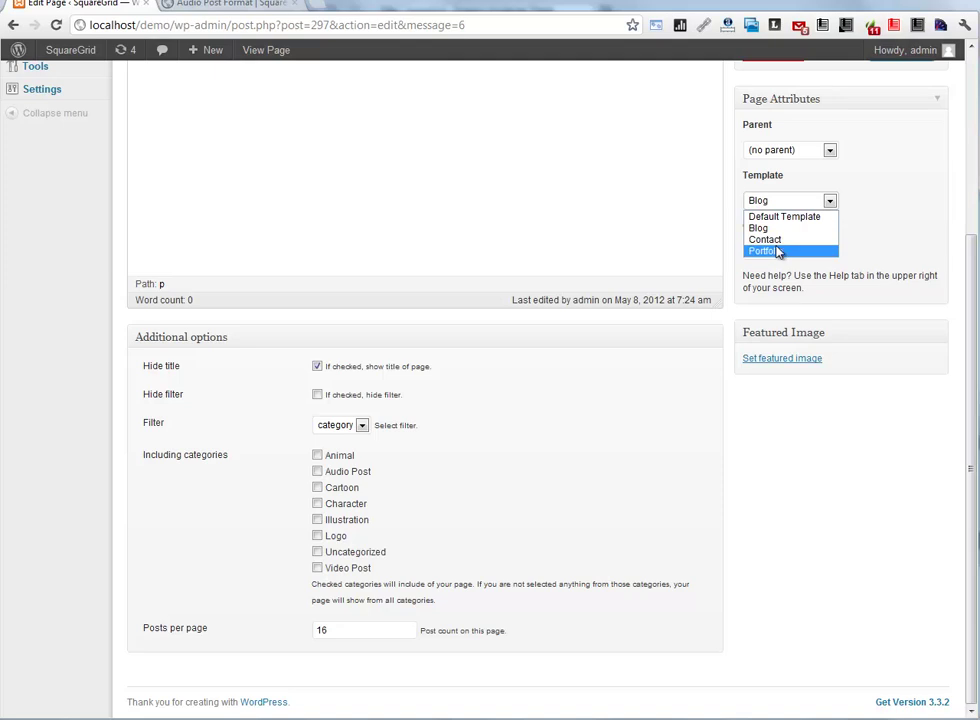
{"action": "left_click", "coordinate": [770, 249]}
{"action": "scroll", "coordinate": [800, 280], "scroll_direction": "up", "scroll_amount": 3}
{"action": "left_click", "coordinate": [890, 316]}
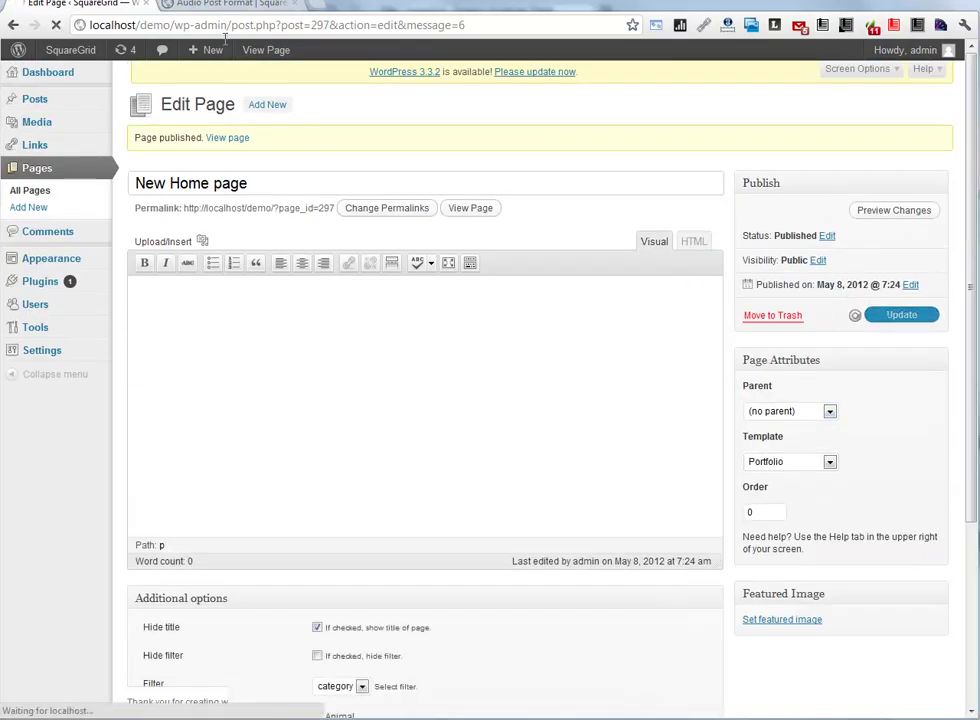
Step: View the updated page on the site and examine how the Portfolio template lays out the posts
{"action": "left_click", "coordinate": [236, 5]}
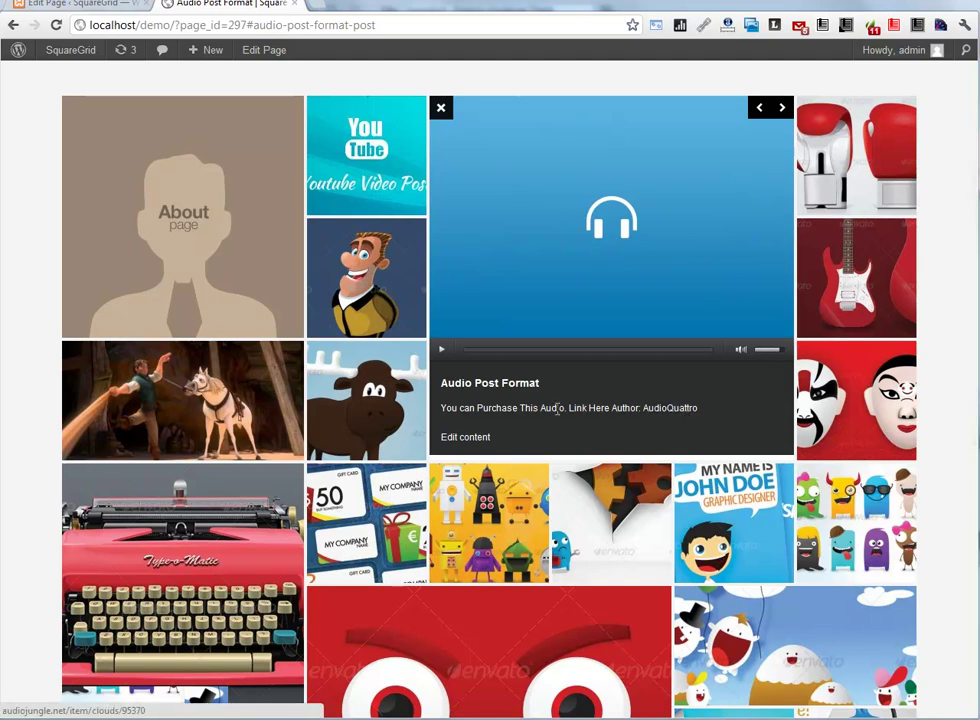
{"action": "scroll", "coordinate": [558, 407], "scroll_direction": "down", "scroll_amount": 1}
{"action": "scroll", "coordinate": [605, 450], "scroll_direction": "down", "scroll_amount": 6}
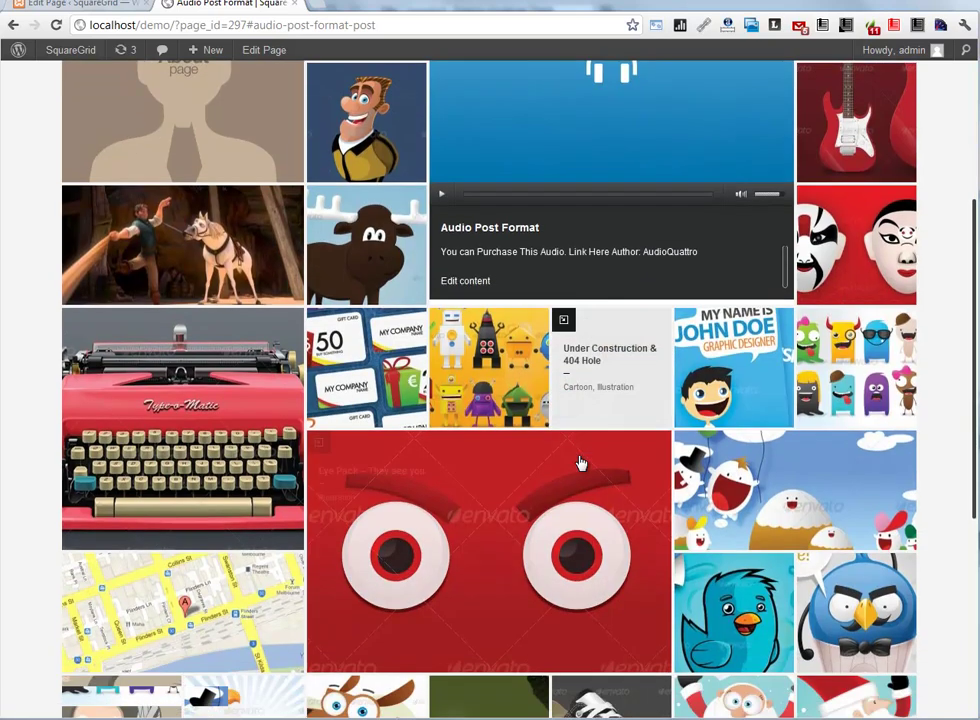
{"action": "scroll", "coordinate": [580, 460], "scroll_direction": "up", "scroll_amount": 2}
{"action": "scroll", "coordinate": [580, 460], "scroll_direction": "up", "scroll_amount": 9}
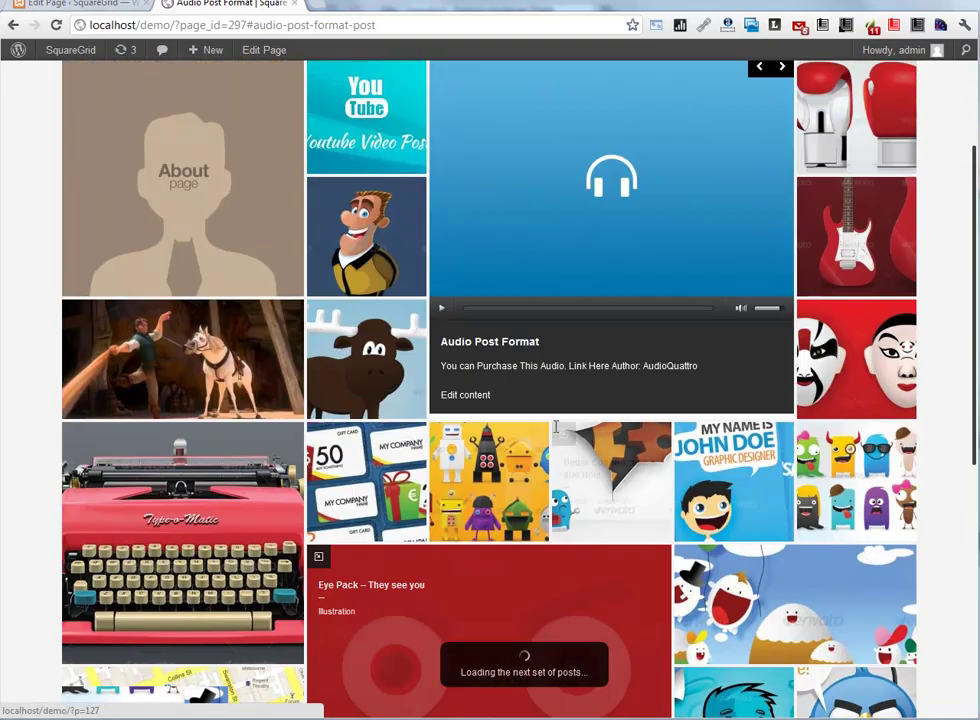
Step: In the Reading settings, make the static page "New Home page" the site's front page and save the changes
{"action": "key", "text": "ctrl+shift+Tab"}
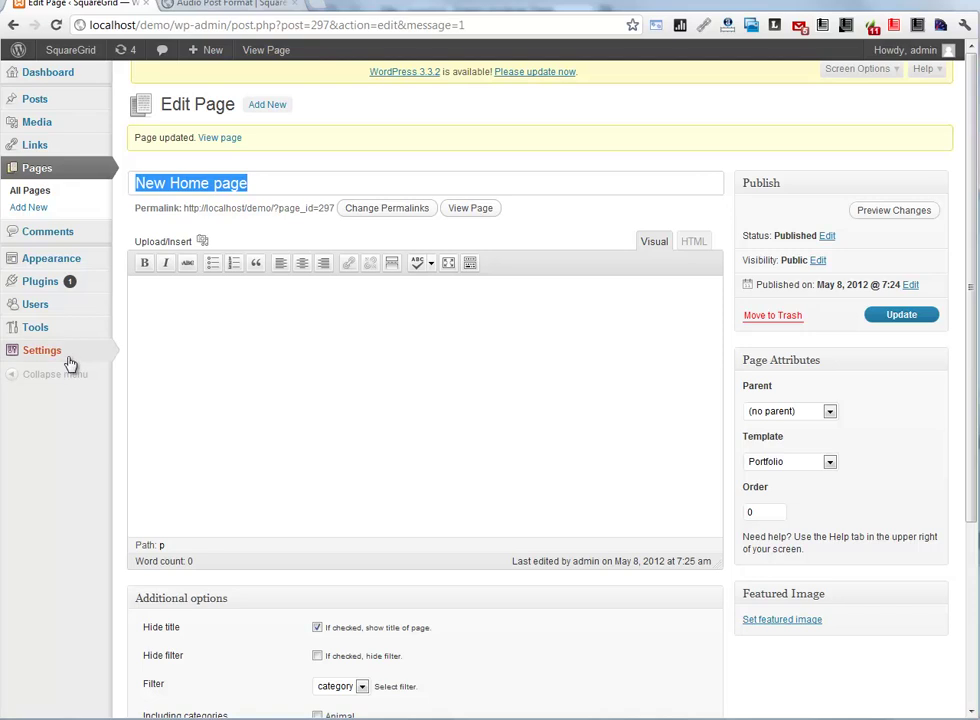
{"action": "mouse_move", "coordinate": [72, 352]}
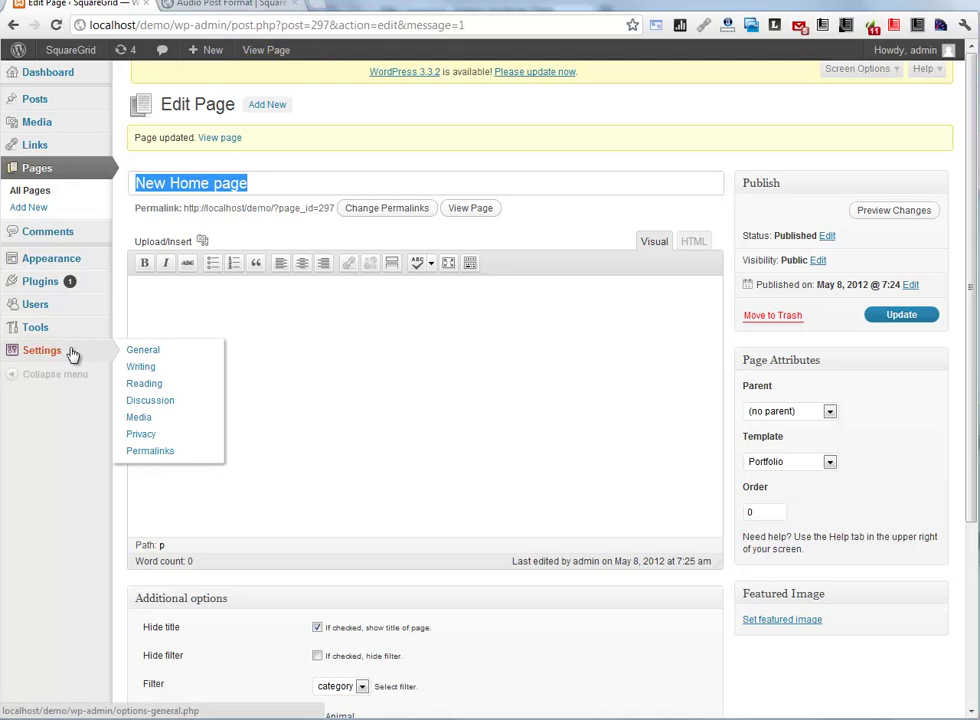
{"action": "left_click", "coordinate": [162, 385]}
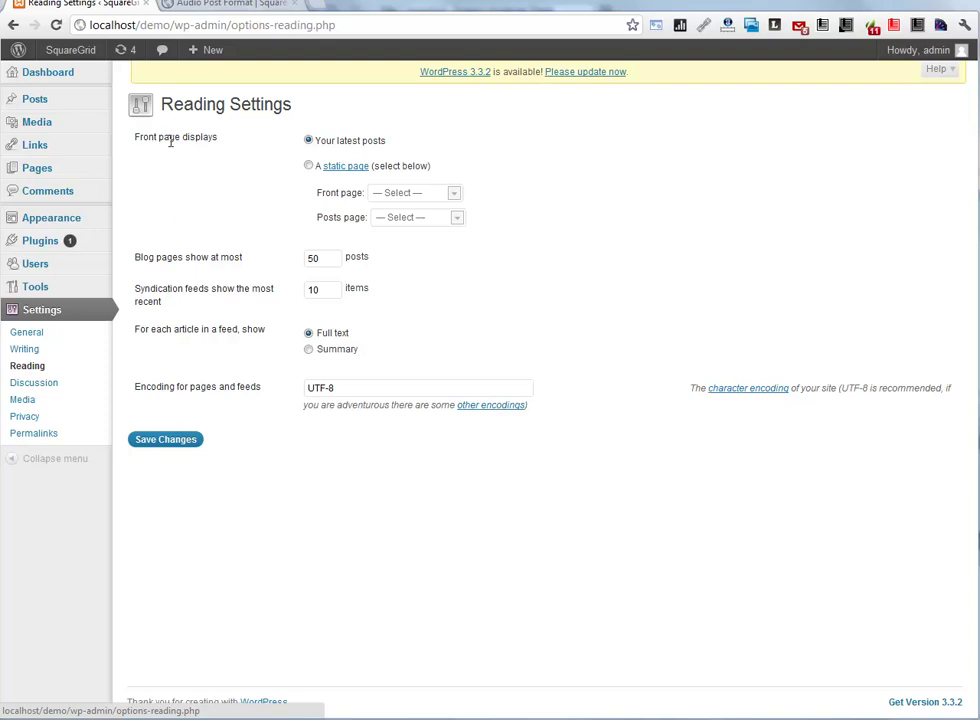
{"action": "left_click", "coordinate": [309, 167]}
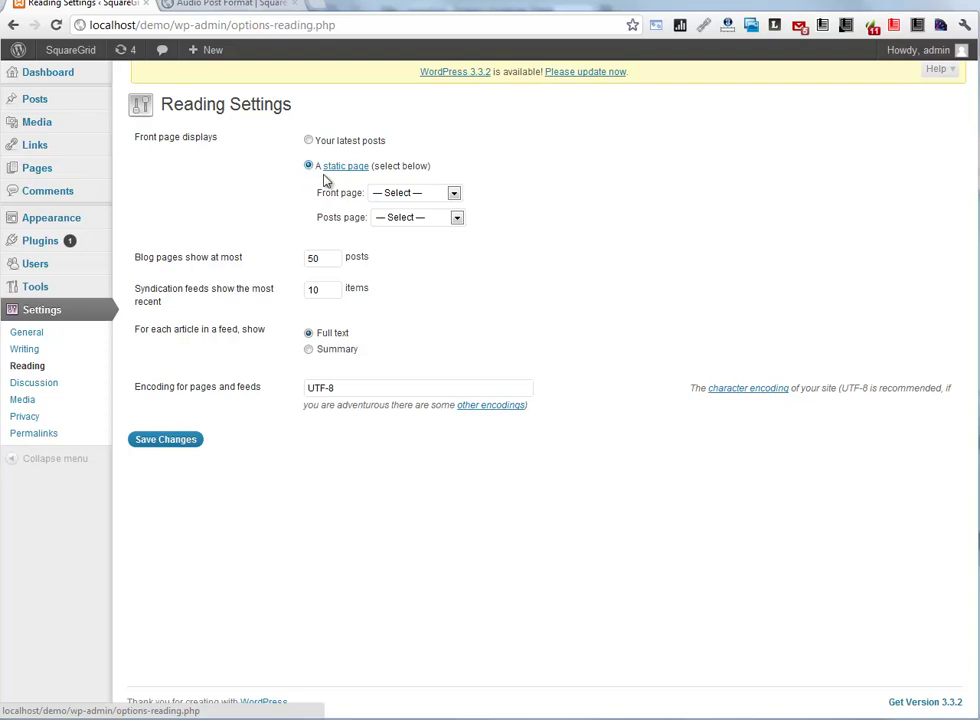
{"action": "left_click", "coordinate": [412, 193]}
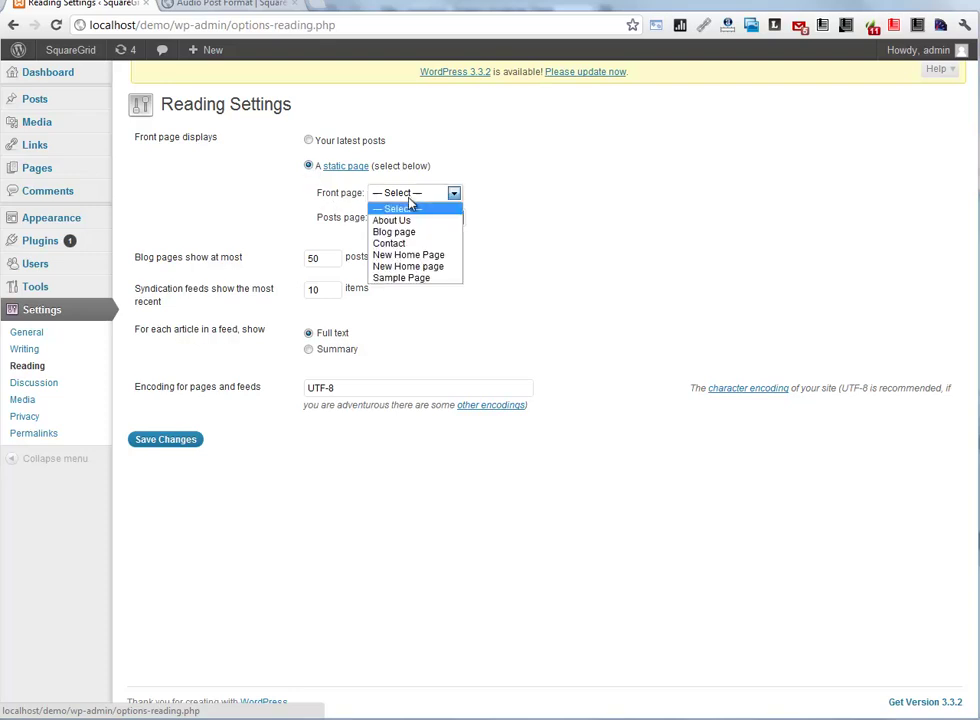
{"action": "left_click", "coordinate": [423, 267]}
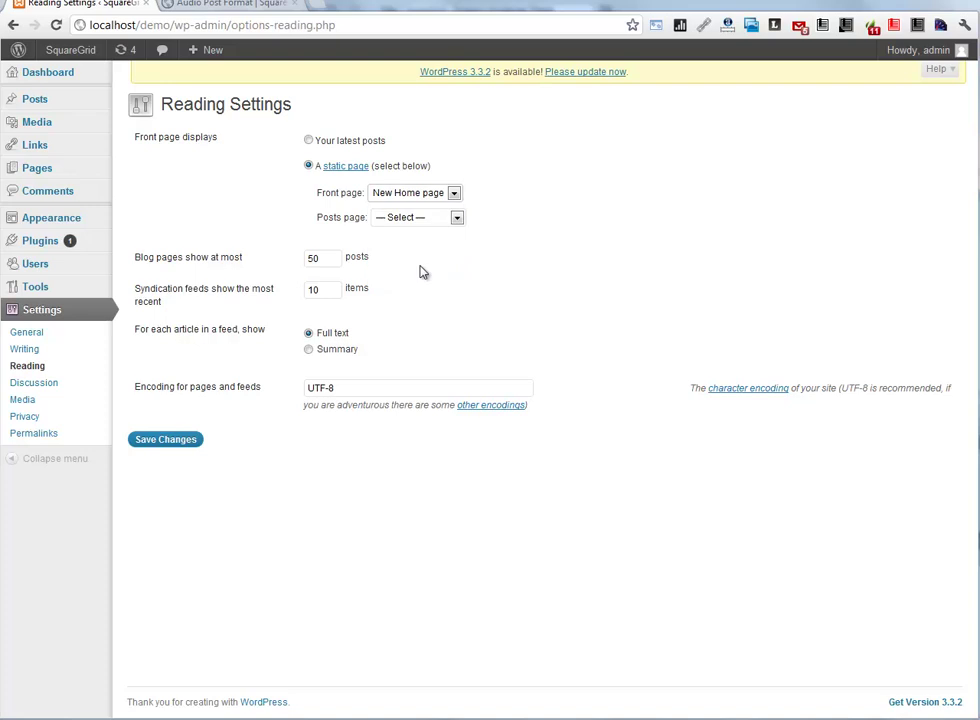
{"action": "left_click", "coordinate": [179, 441]}
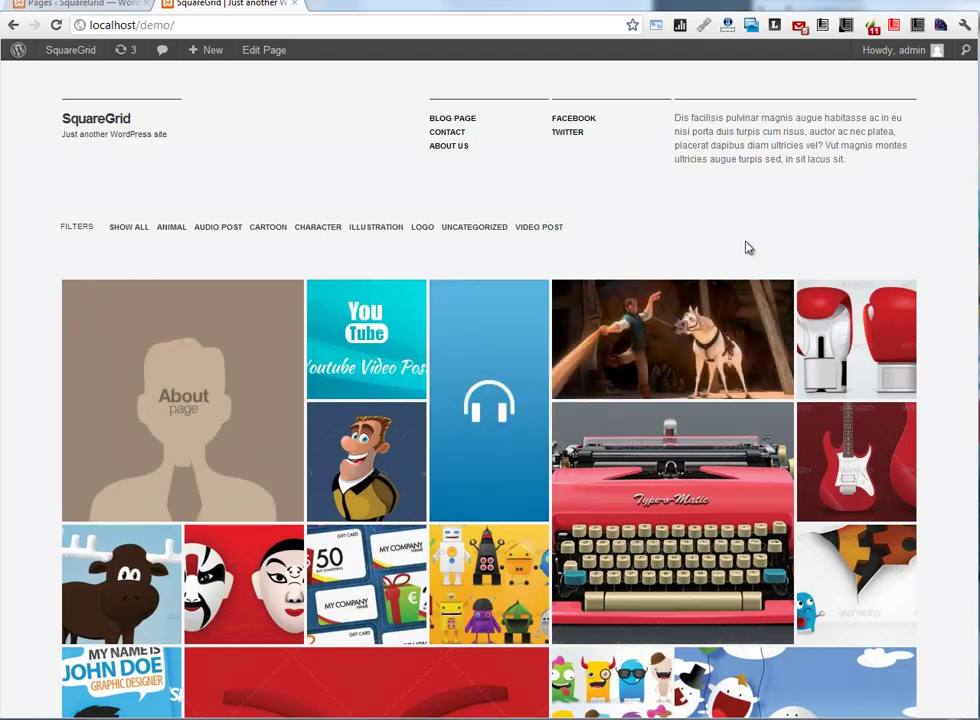
Step: Examine the post grid on the site's front page and return to the admin Pages list
{"action": "scroll", "coordinate": [711, 317], "scroll_direction": "down", "scroll_amount": 3}
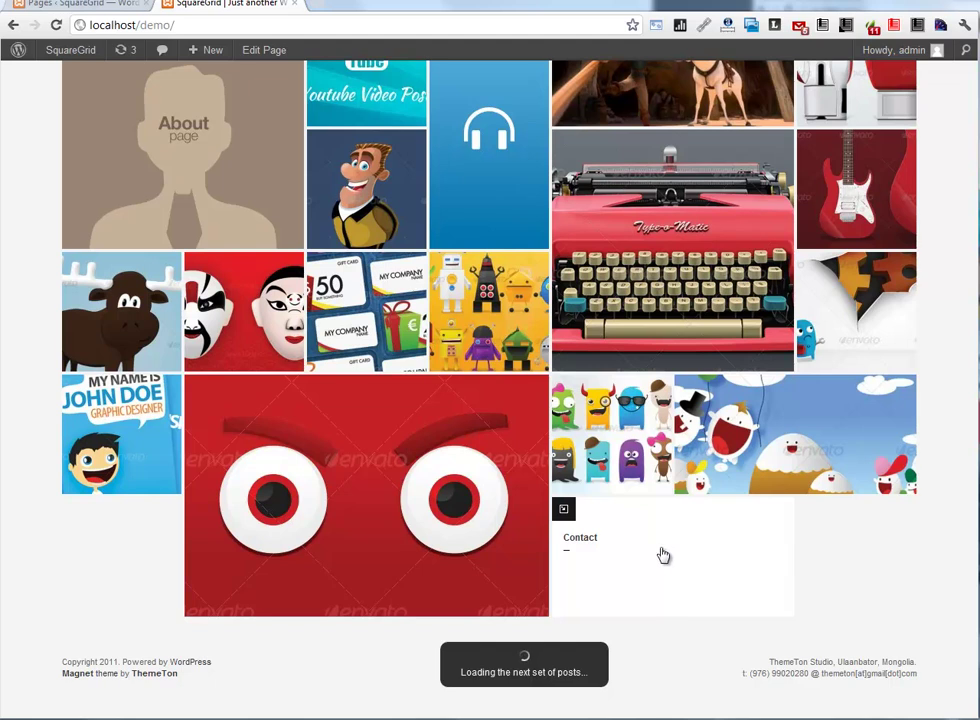
{"action": "scroll", "coordinate": [670, 560], "scroll_direction": "up", "scroll_amount": 1}
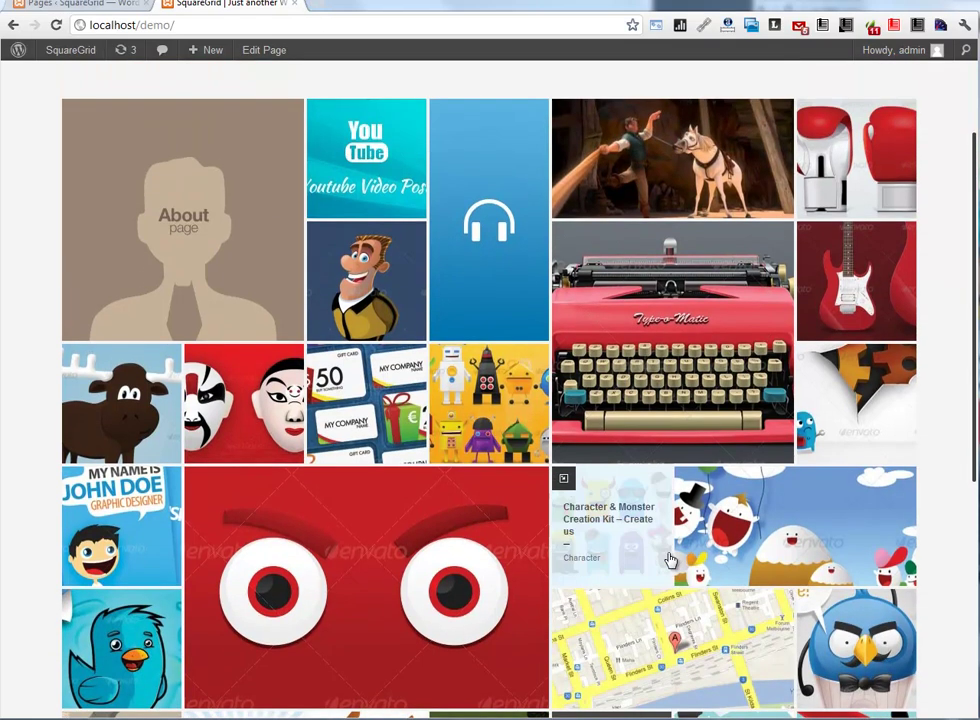
{"action": "left_click", "coordinate": [85, 5]}
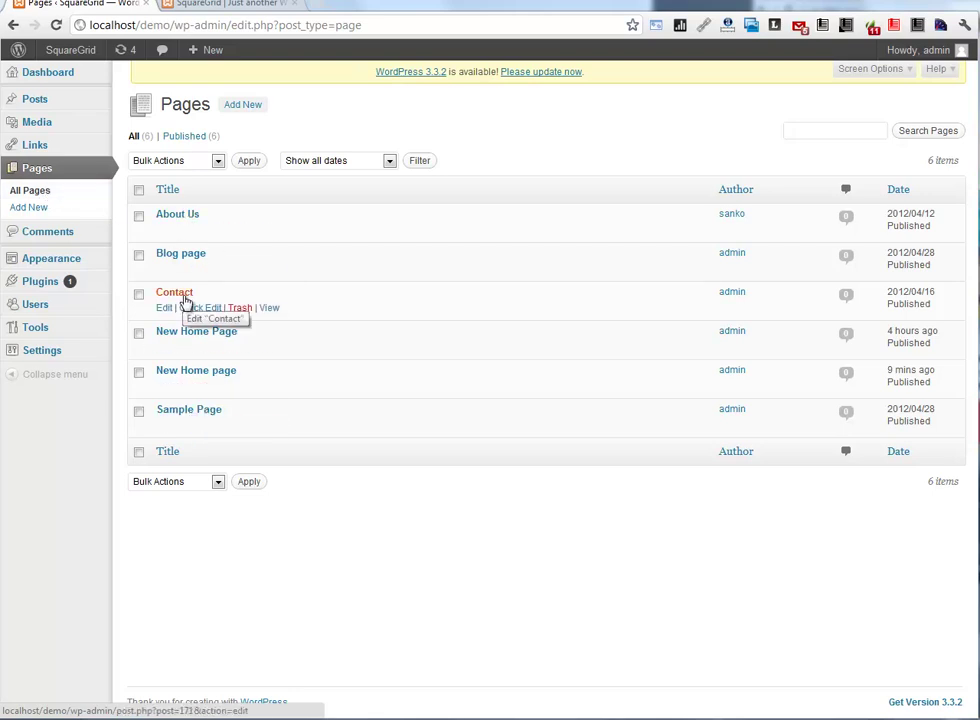
Step: Open the Theme Options and examine the "Select first page" and "Select last page" settings
{"action": "mouse_move", "coordinate": [96, 259]}
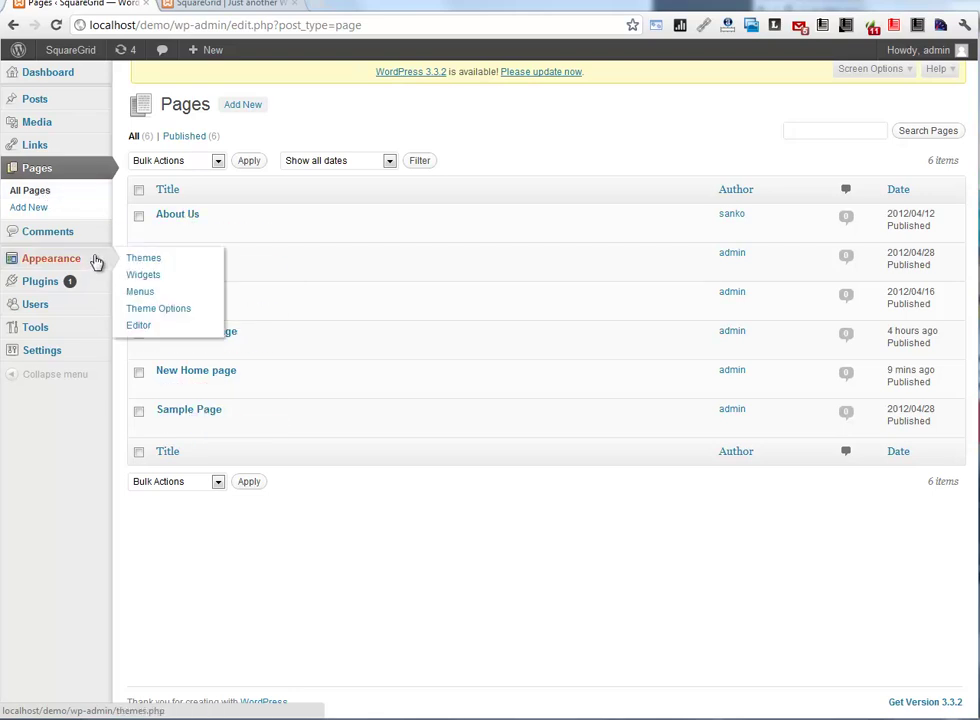
{"action": "left_click", "coordinate": [167, 317]}
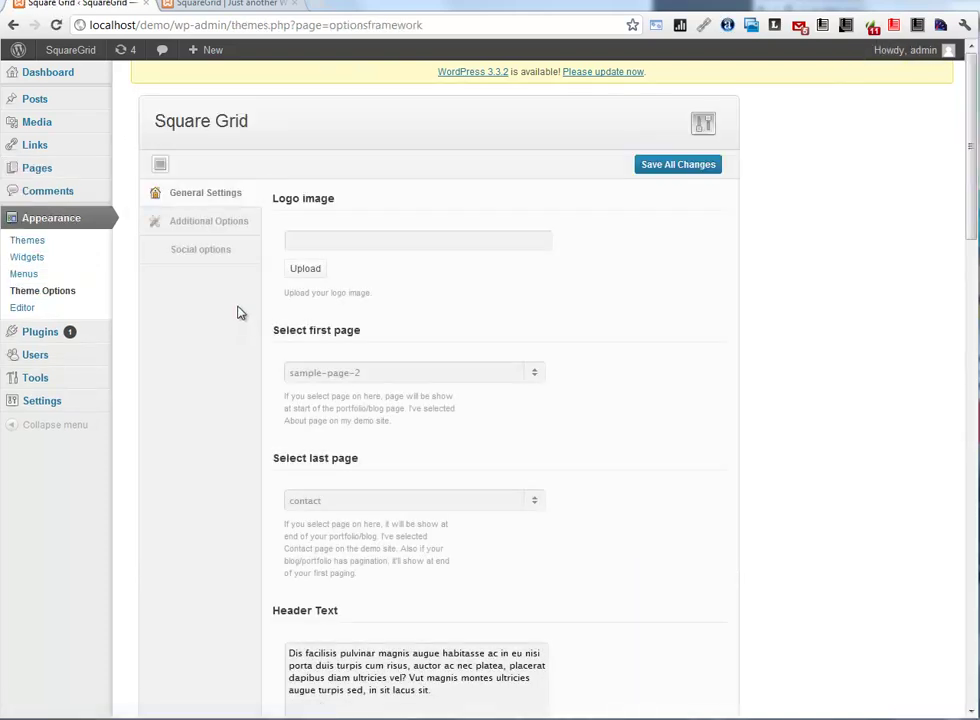
{"action": "scroll", "coordinate": [370, 390], "scroll_direction": "down", "scroll_amount": 3}
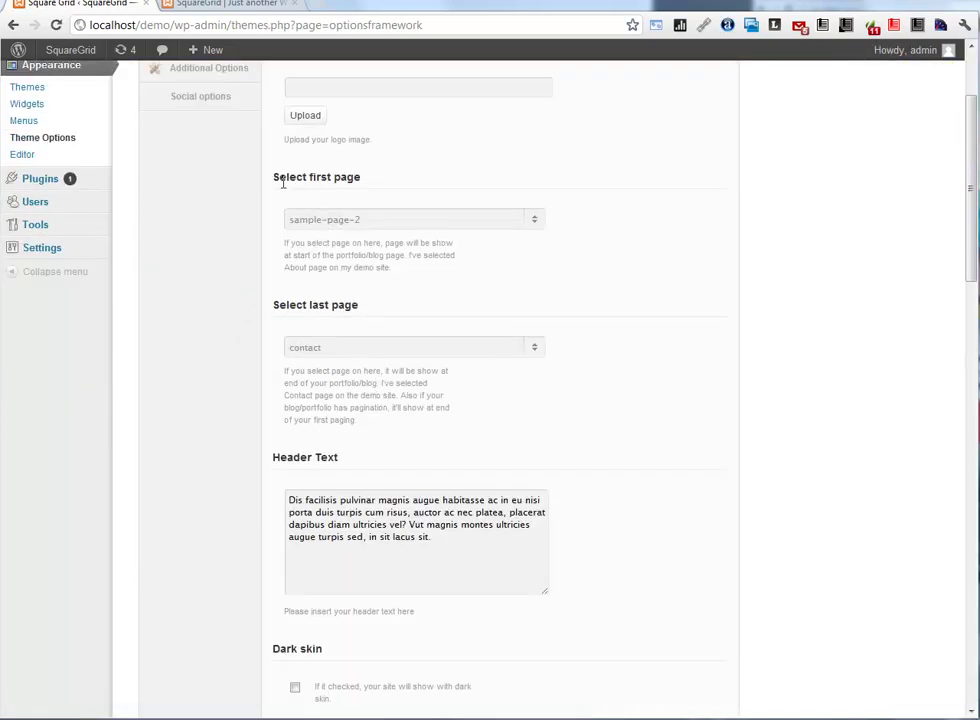
{"action": "left_click_drag", "start_coordinate": [281, 179], "coordinate": [345, 322]}
{"action": "left_click", "coordinate": [314, 180]}
{"action": "left_click", "coordinate": [330, 308]}
{"action": "left_click", "coordinate": [352, 320]}
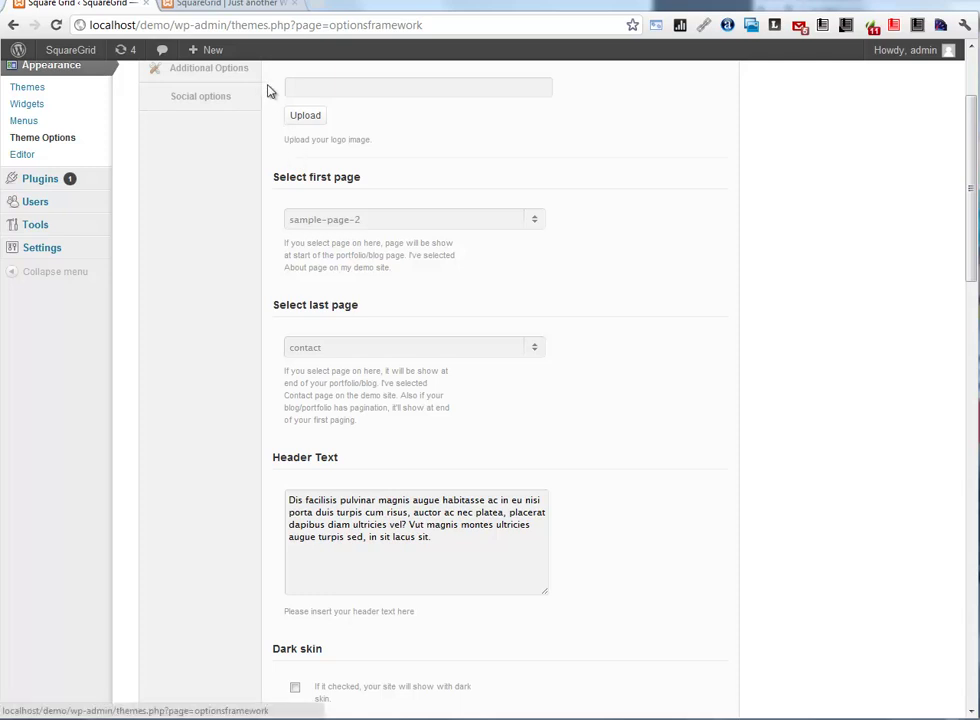
Step: Examine where the About and Contact pages appear in the front page grid on the site
{"action": "left_click", "coordinate": [245, 8]}
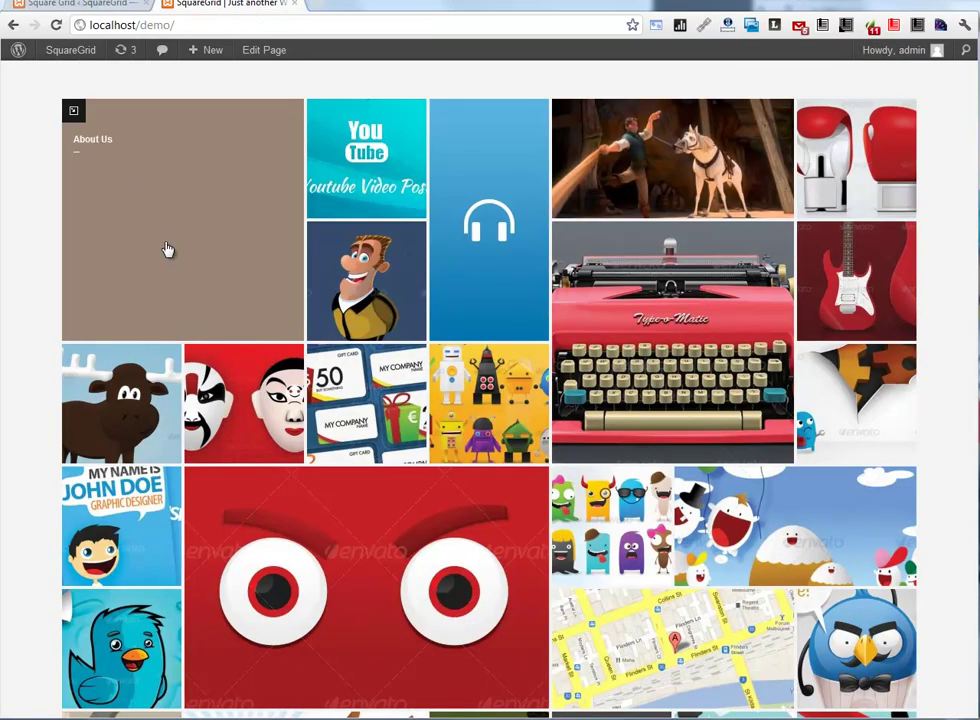
{"action": "scroll", "coordinate": [234, 247], "scroll_direction": "down", "scroll_amount": 3}
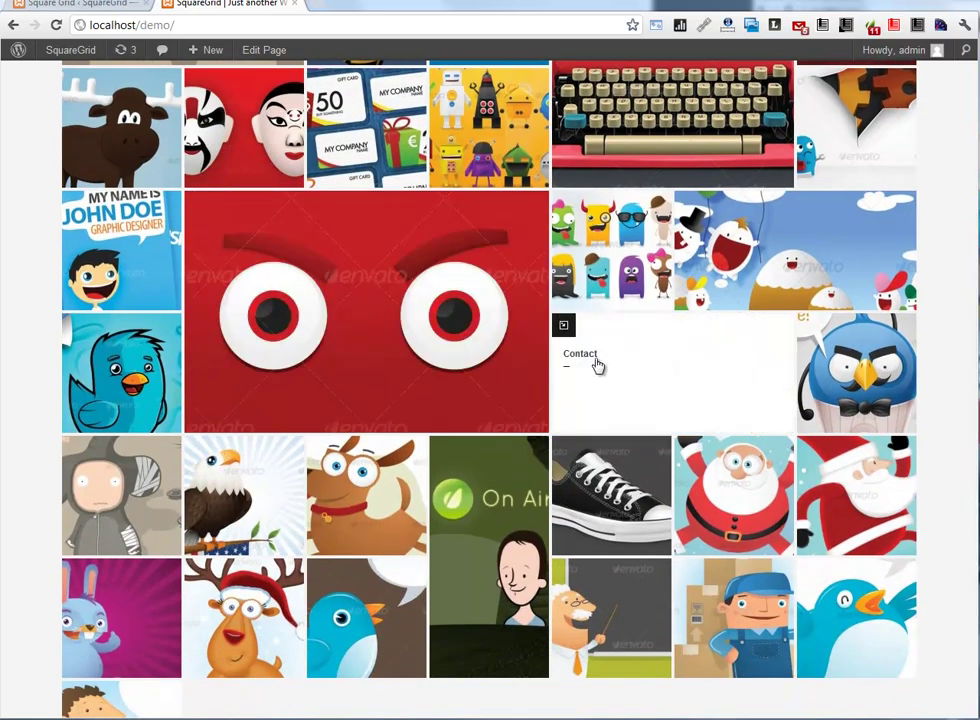
{"action": "scroll", "coordinate": [449, 308], "scroll_direction": "up", "scroll_amount": 5}
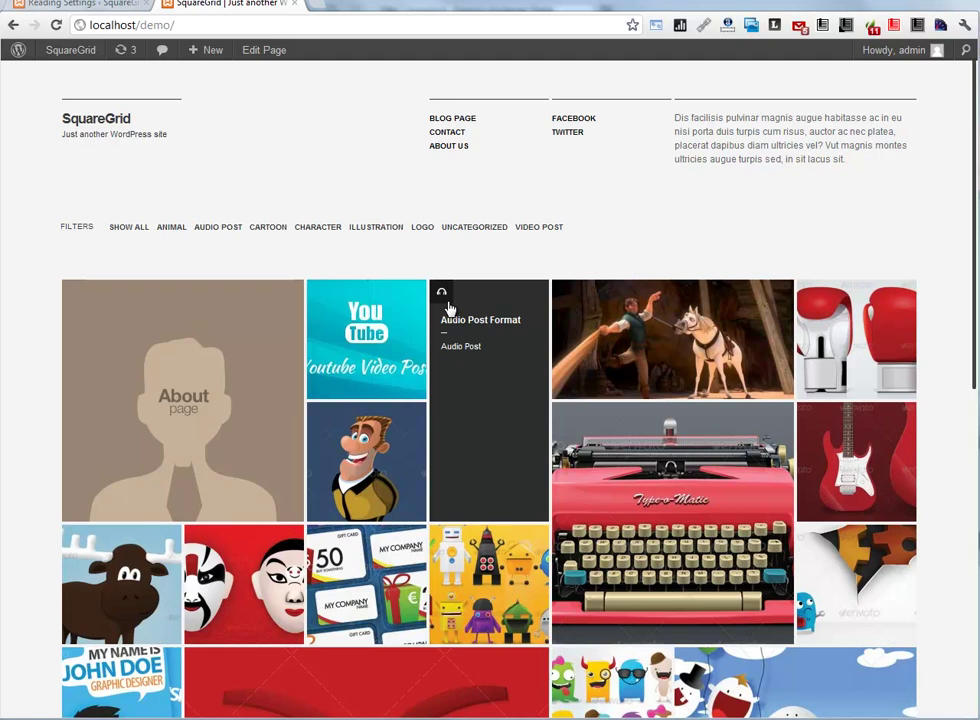
{"action": "scroll", "coordinate": [449, 308], "scroll_direction": "down", "scroll_amount": 3}
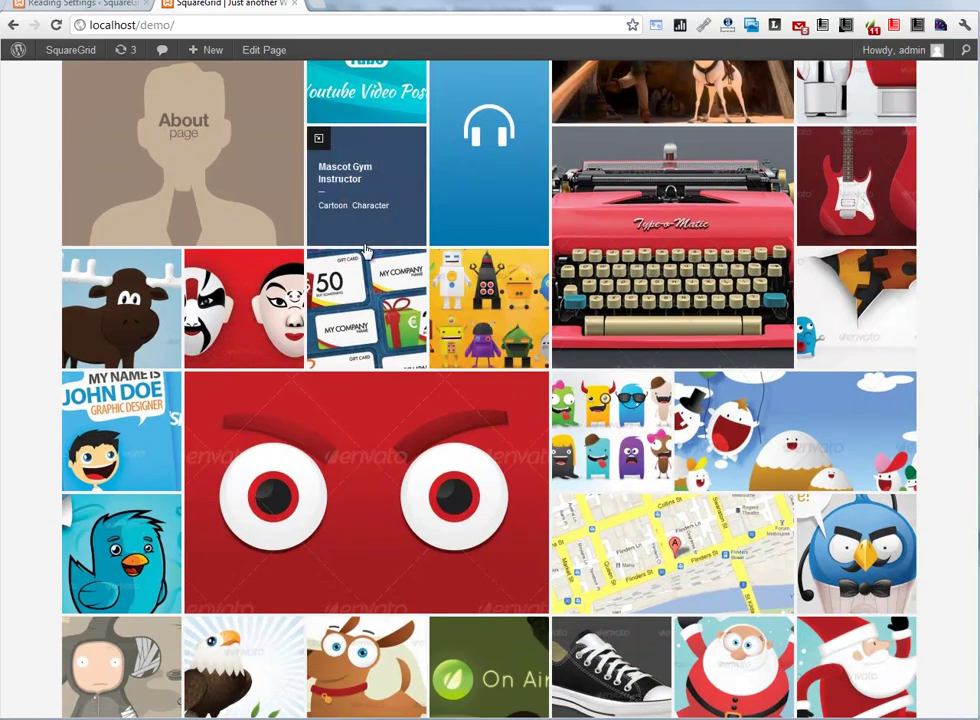
Step: Review the Posts list and the Pages list in the admin area, and open the Reading settings
{"action": "left_click", "coordinate": [80, 5]}
{"action": "mouse_move", "coordinate": [71, 108]}
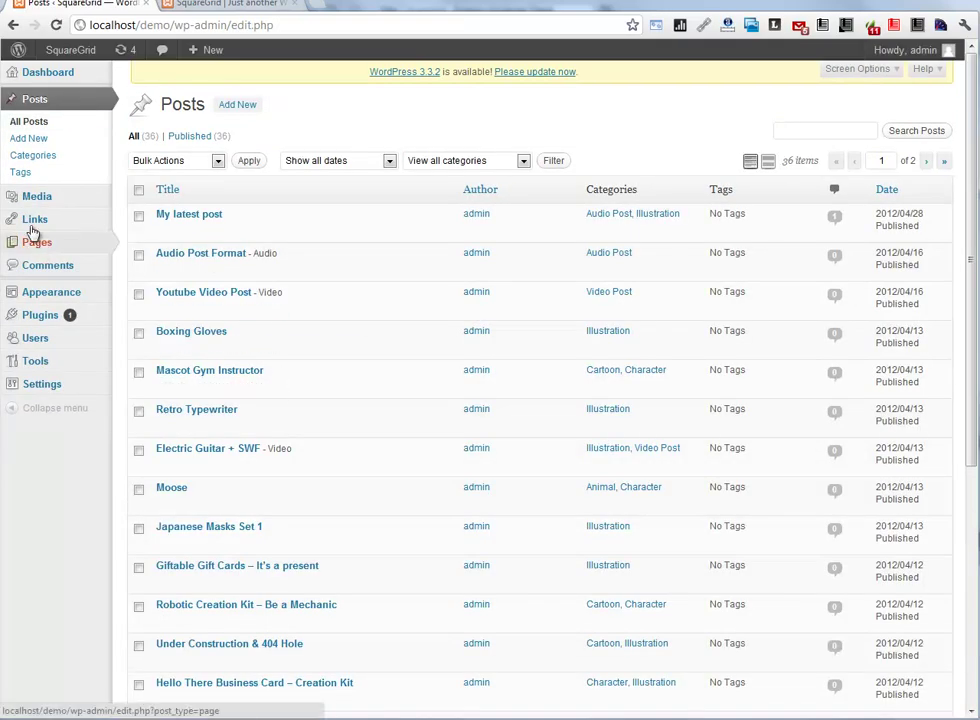
{"action": "left_click", "coordinate": [35, 245]}
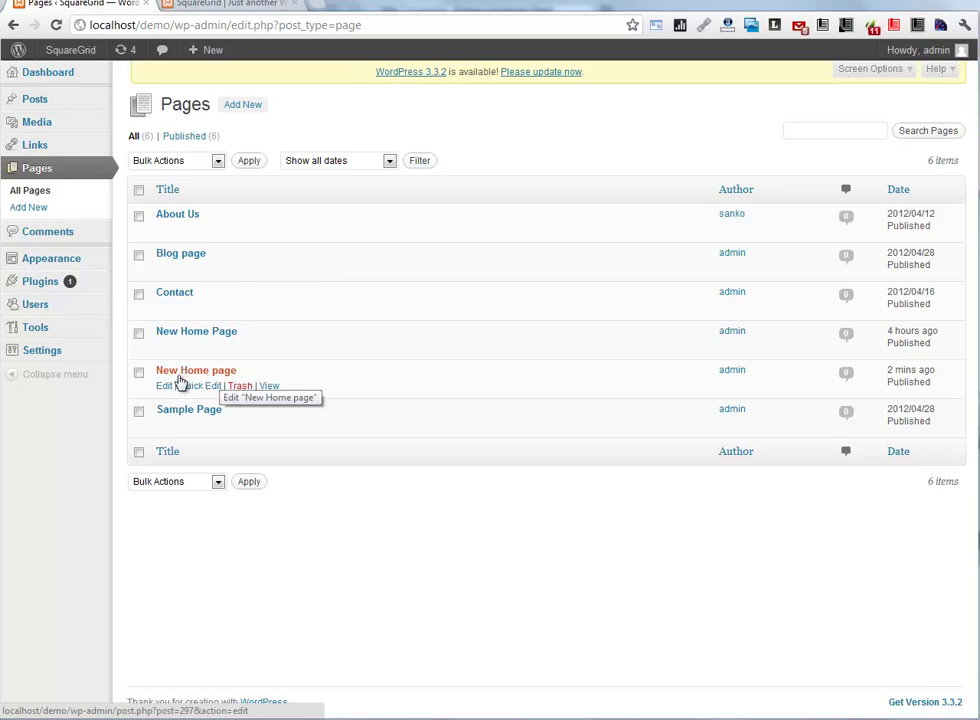
{"action": "mouse_move", "coordinate": [88, 352]}
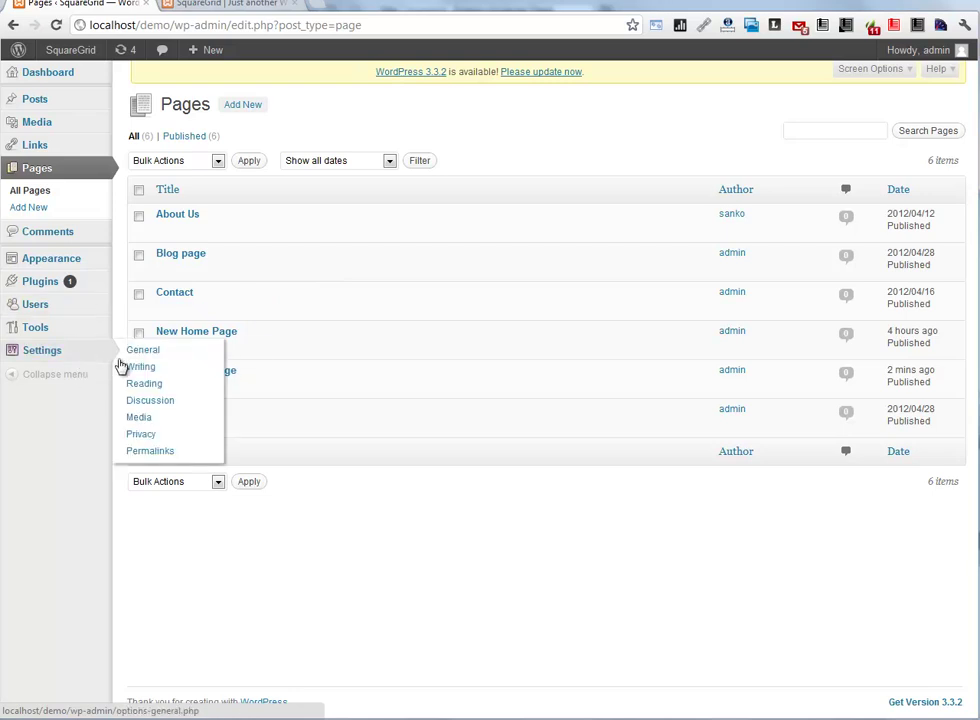
{"action": "left_click", "coordinate": [148, 386]}
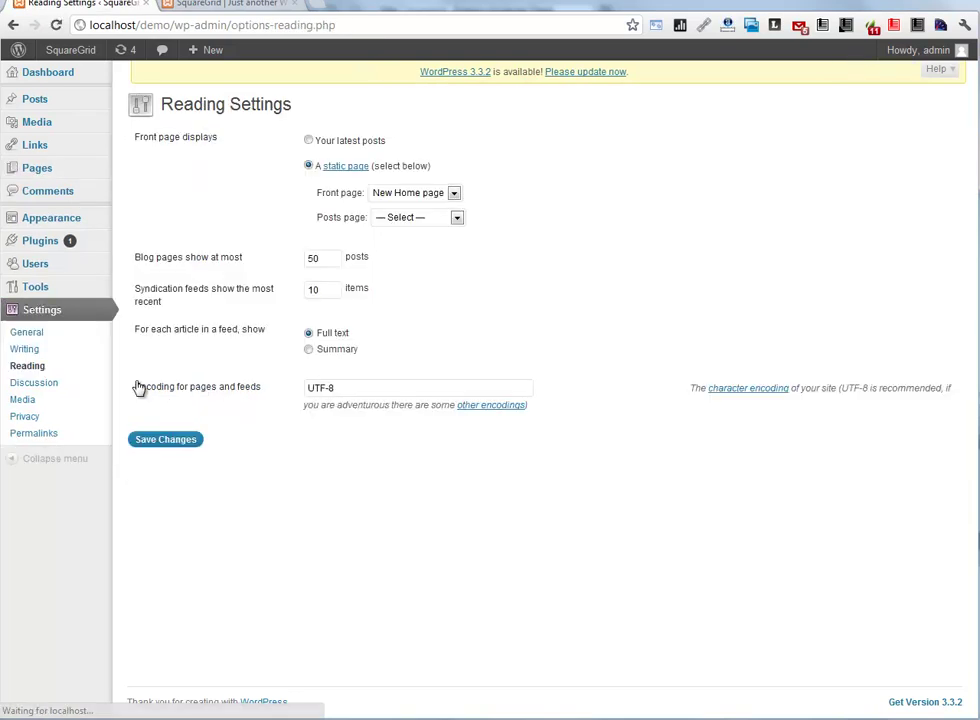